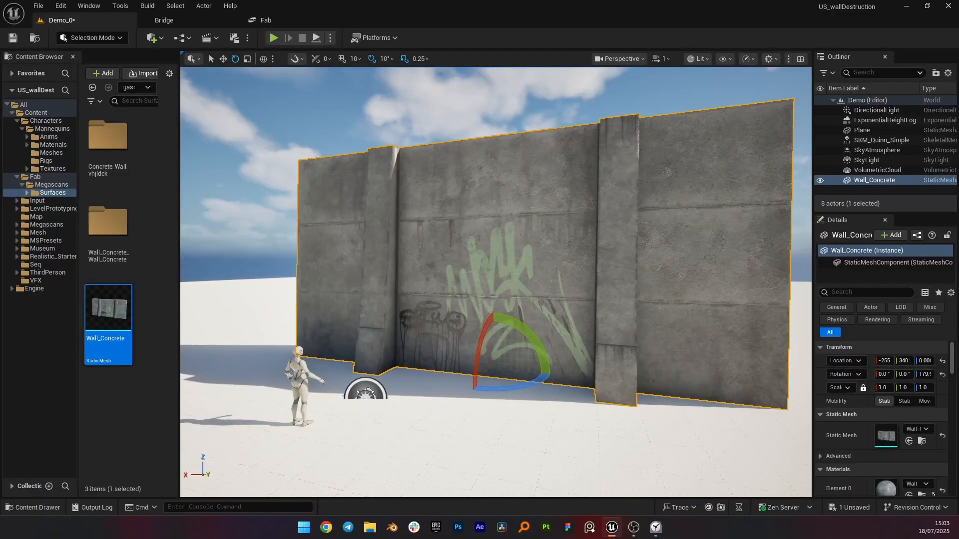
Step: Switch the editor to Fracture mode with the concrete wall selected
mouse_move(496, 283)
right_mouse_down()
mouse_move(422, 257)
mouse_move(460, 264)
mouse_move(491, 289)
right_mouse_up()
key("s")
key("w")
key("s")
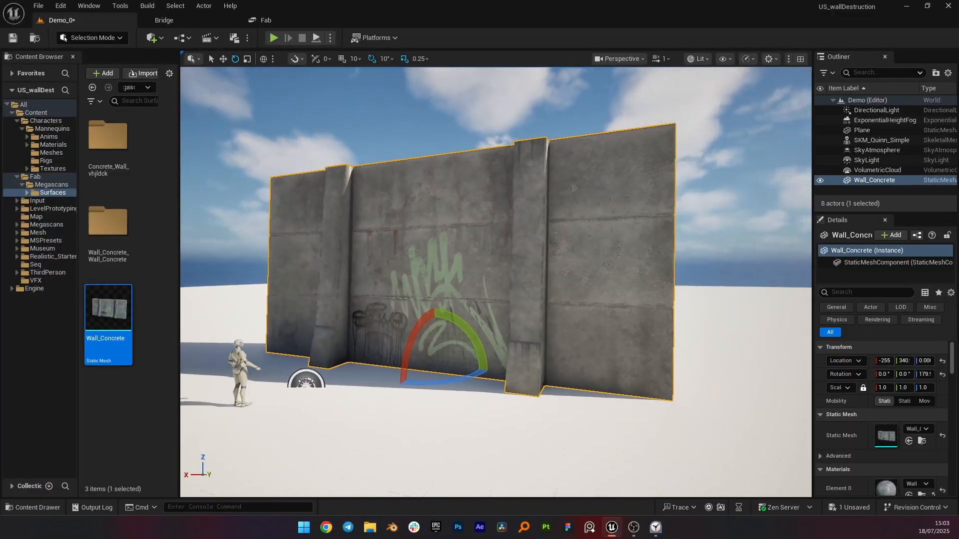
key("a")
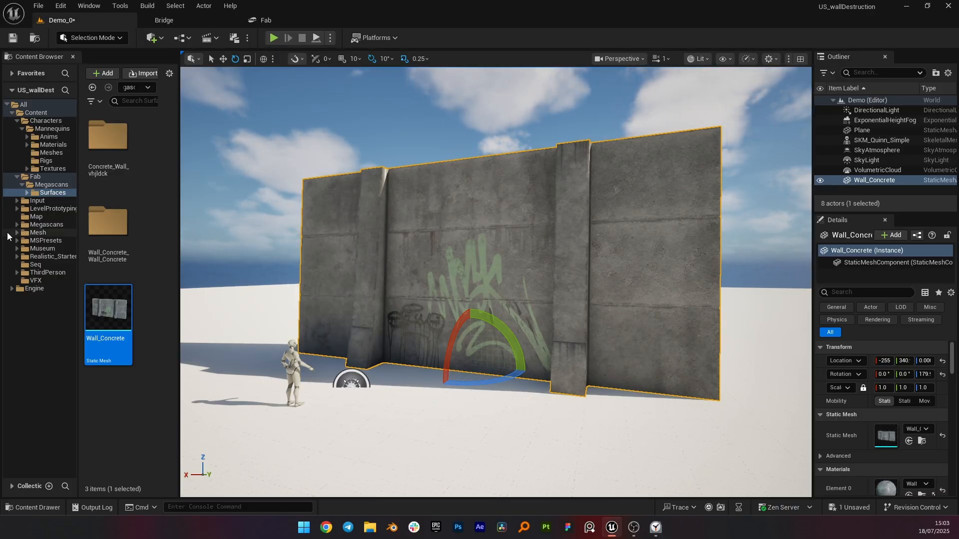
left_click(86, 38)
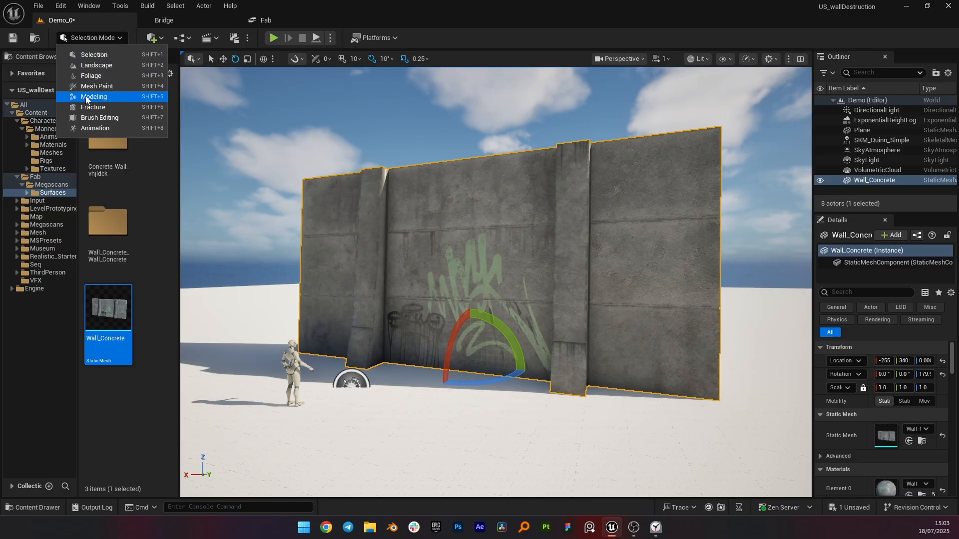
left_click(91, 108)
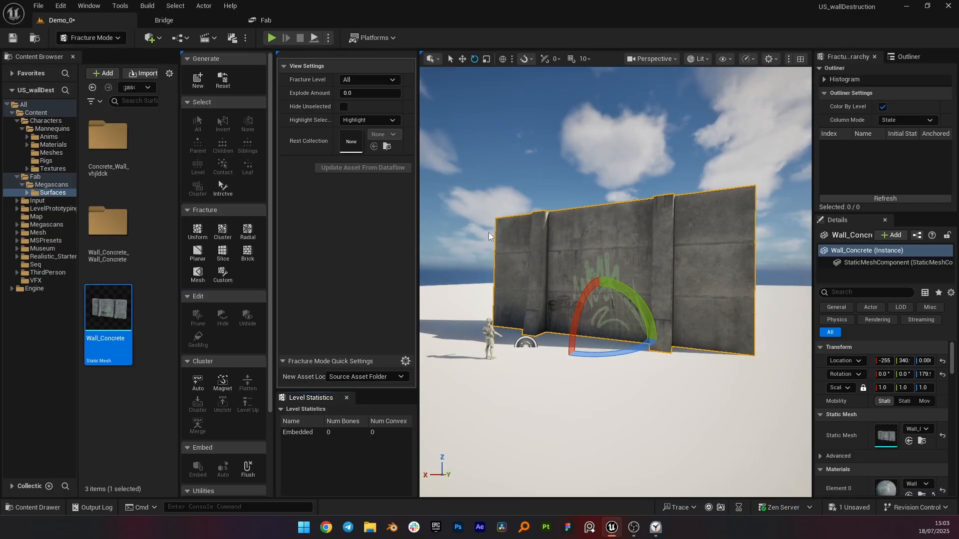
Step: Create a new geometry collection from the wall named DemoCol
left_click(198, 79)
type("c")
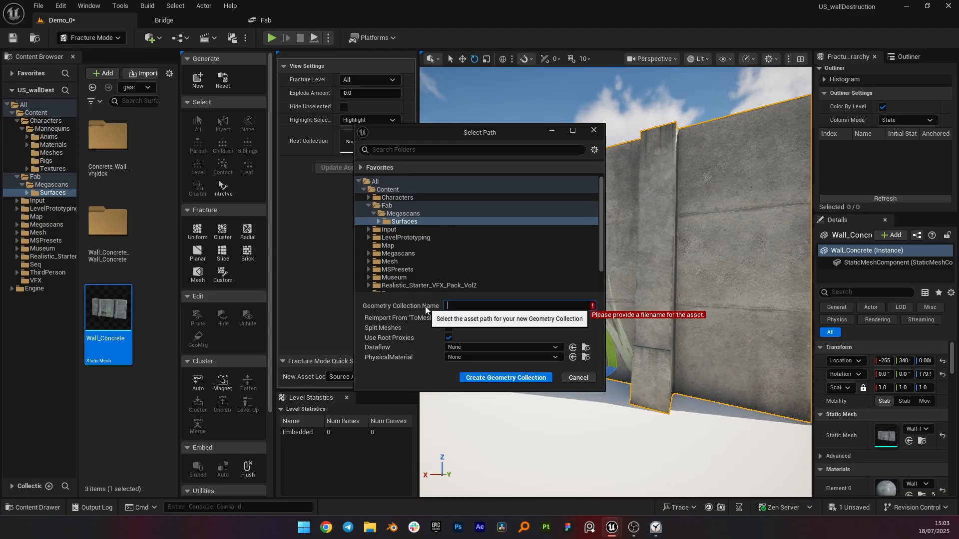
type("DemoCol")
key("Return")
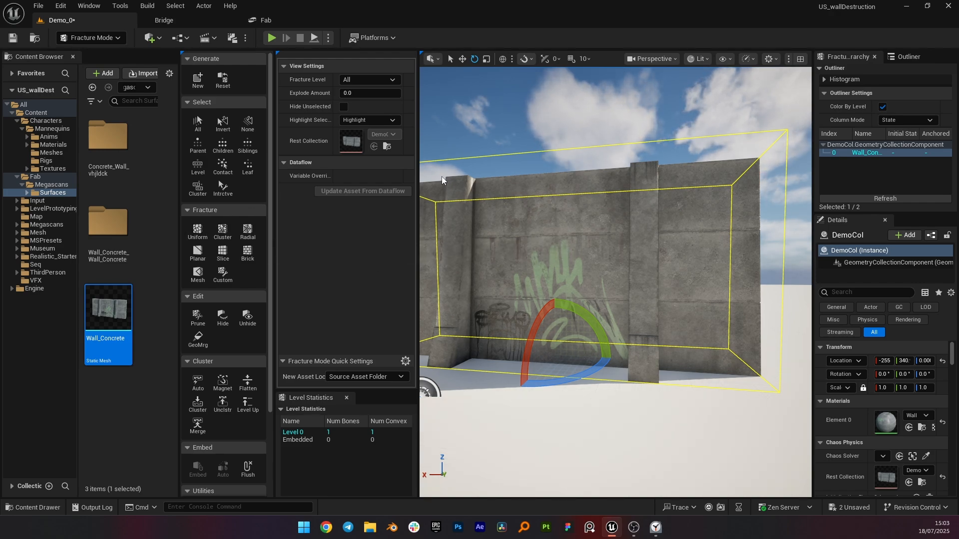
Step: Choose the Cluster fracture tool and set Min Num Clusters to 16
scroll(615, 282, "up", 3)
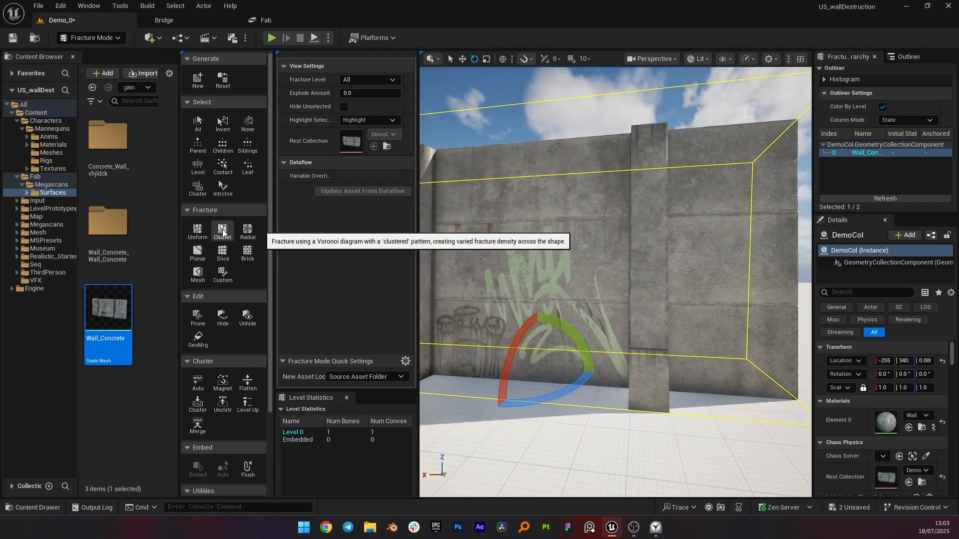
left_click(222, 230)
right_click_drag(589, 279, 599, 281)
type("s")
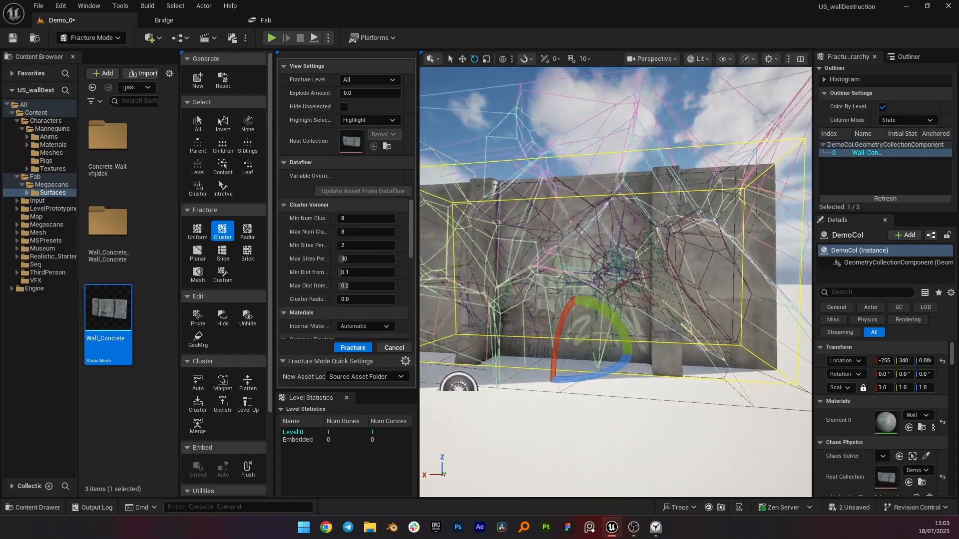
type("16")
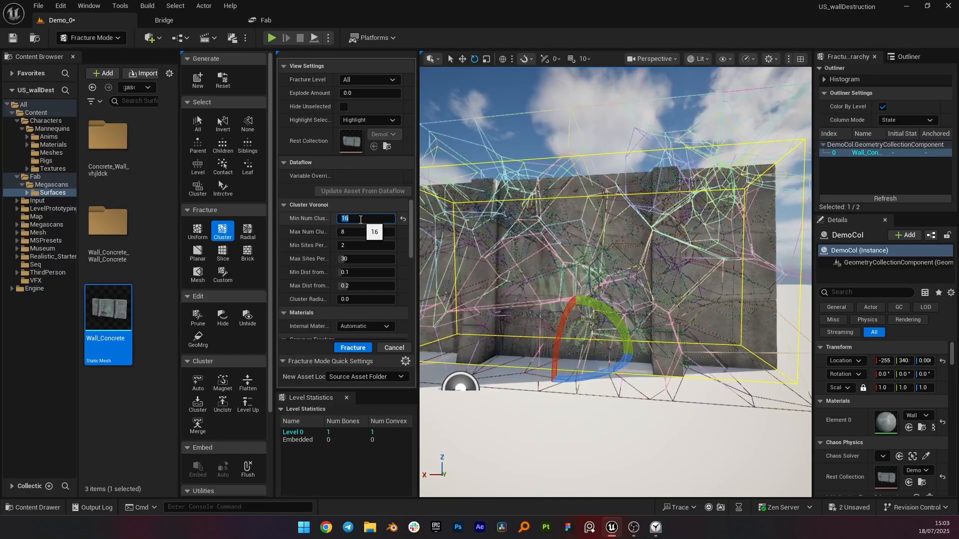
key("Return")
Step: Set the cluster fracture's noise Amplitude to 1.5 and Frequency to 0.5
scroll(409, 248, "down", 6)
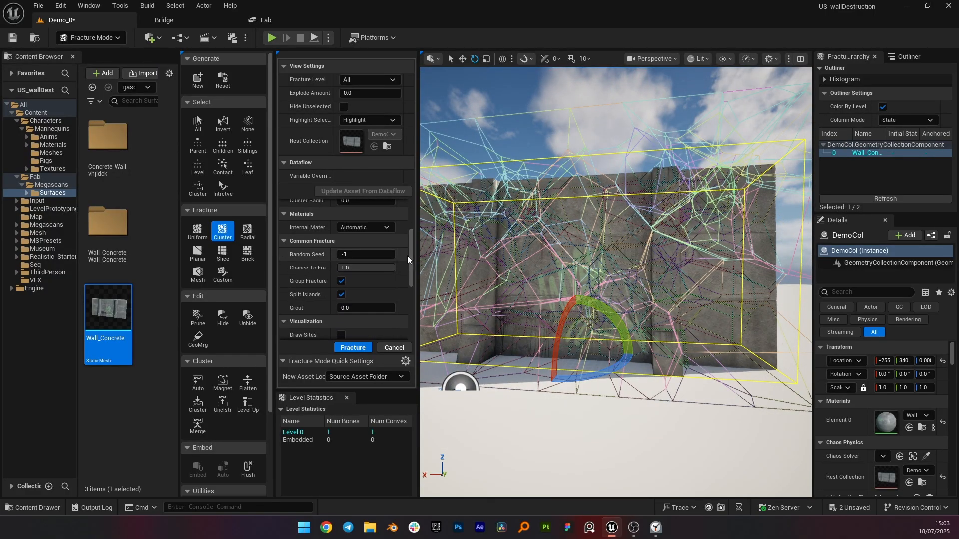
scroll(407, 292, "down", 2)
left_click(354, 266)
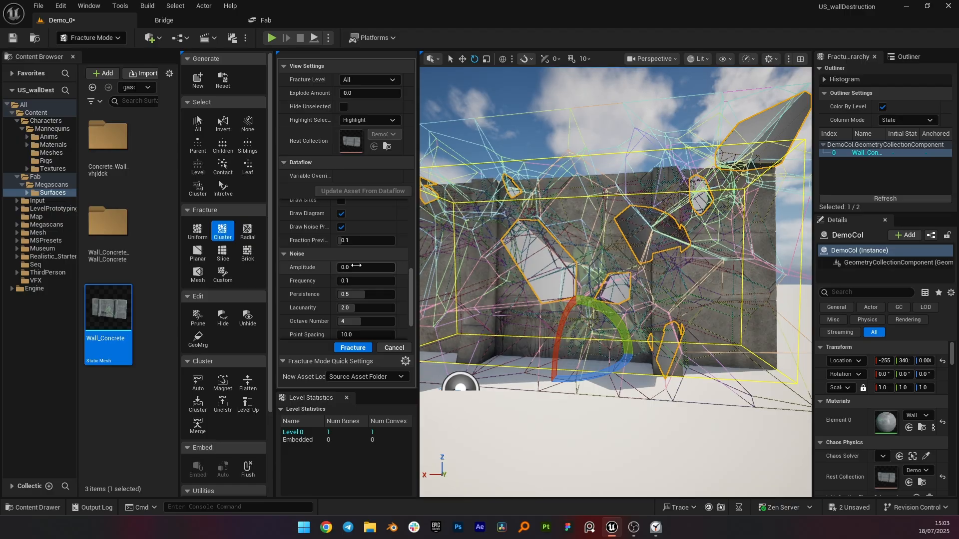
type("1.5")
key("Return")
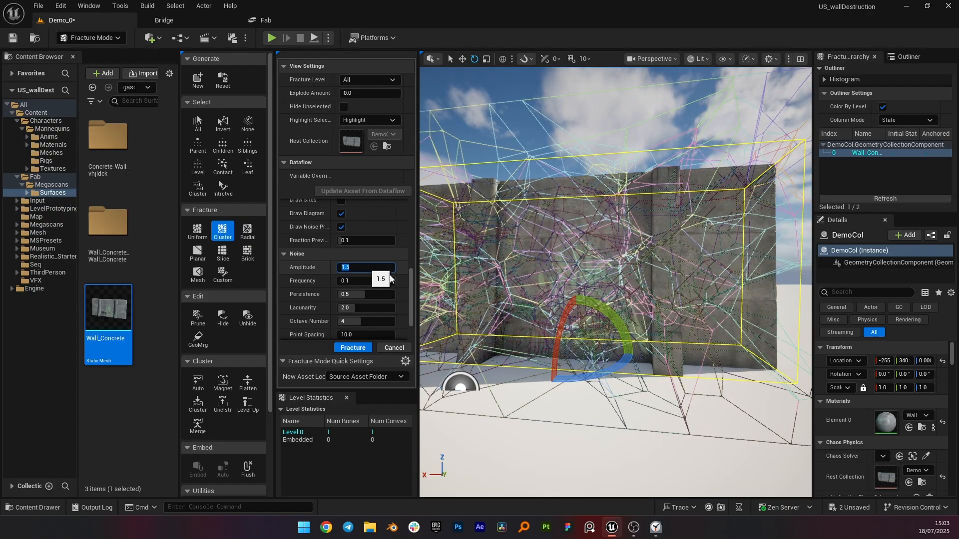
left_click(386, 280)
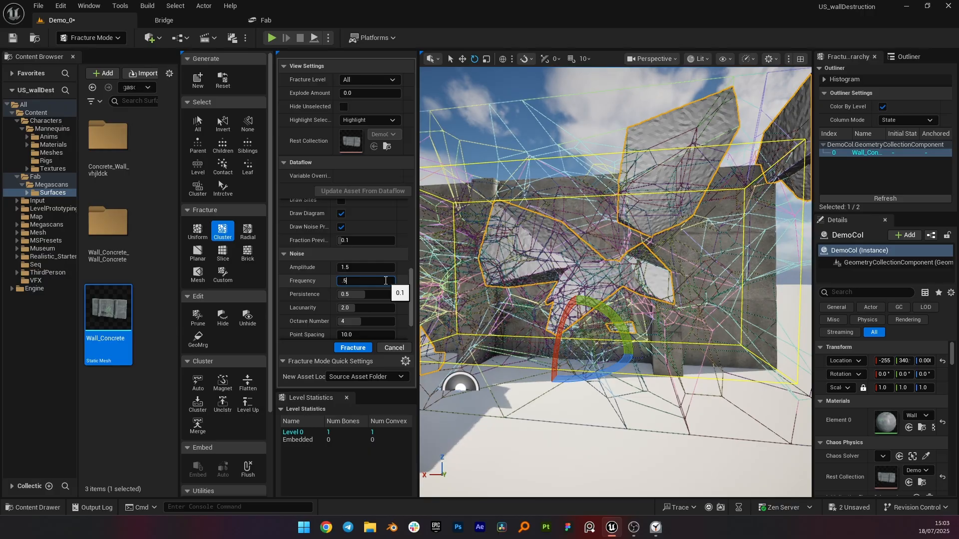
type(".5")
key("Return")
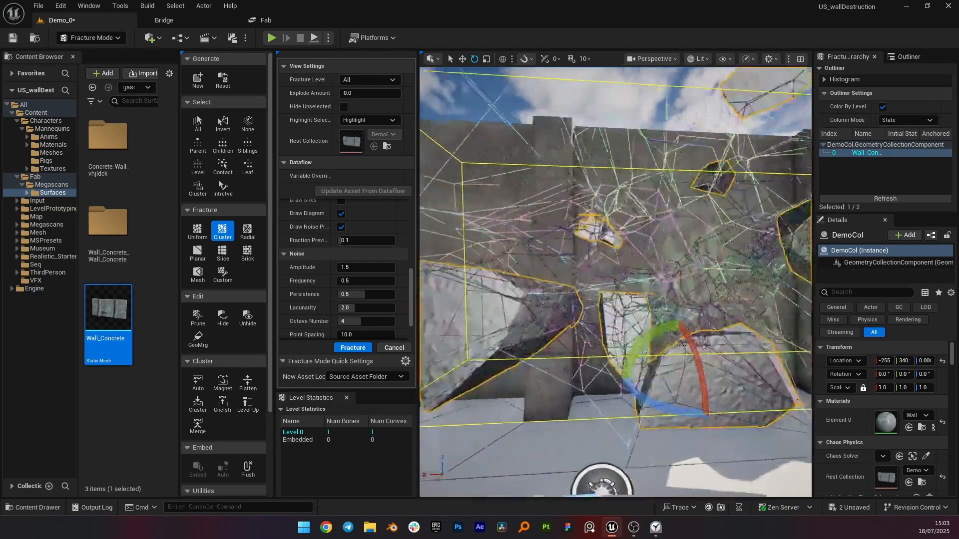
Step: Apply the cluster fracture to the wall
key("w")
mouse_move(615, 282)
right_mouse_down()
mouse_move(604, 300)
mouse_move(599, 289)
mouse_move(619, 283)
right_mouse_up()
key("s")
key("w")
left_click(352, 348)
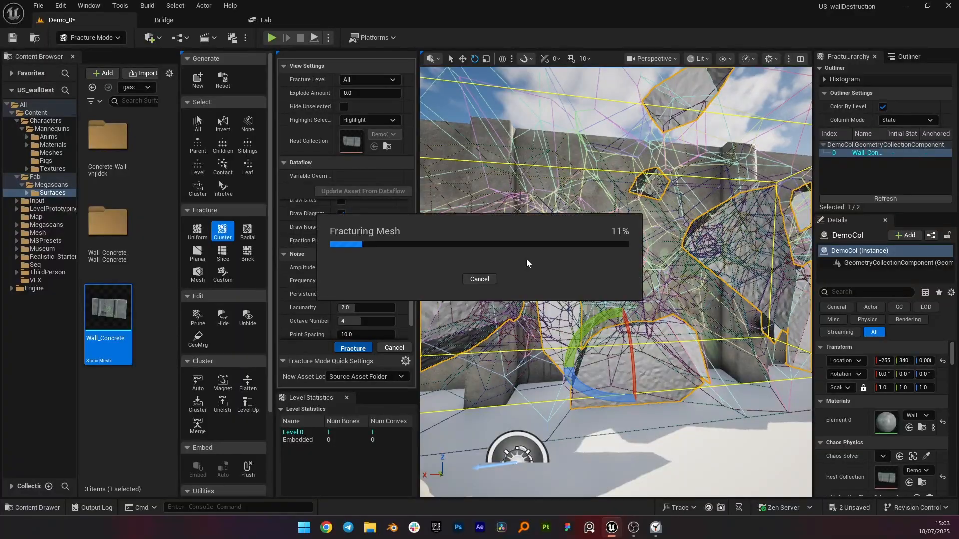
Step: Inspect the fractured pieces by raising Explode Amount and returning it to 0
left_click_drag(352, 92, 361, 92)
left_click(519, 132)
key("w")
right_click_drag(519, 132, 544, 129)
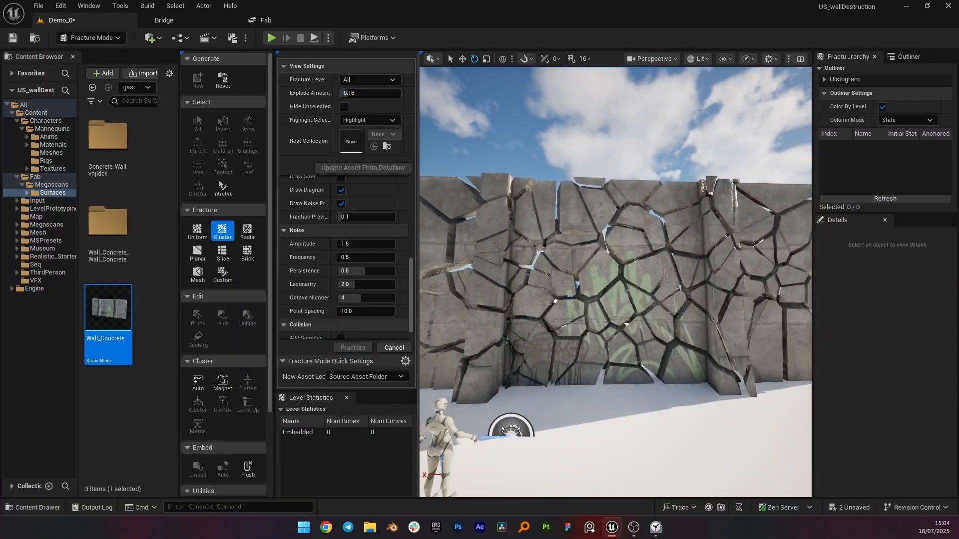
left_click(529, 210)
left_click_drag(356, 93, 341, 93)
right_click_drag(529, 210, 500, 209)
Step: Switch the editor back to Selection mode
left_click(110, 38)
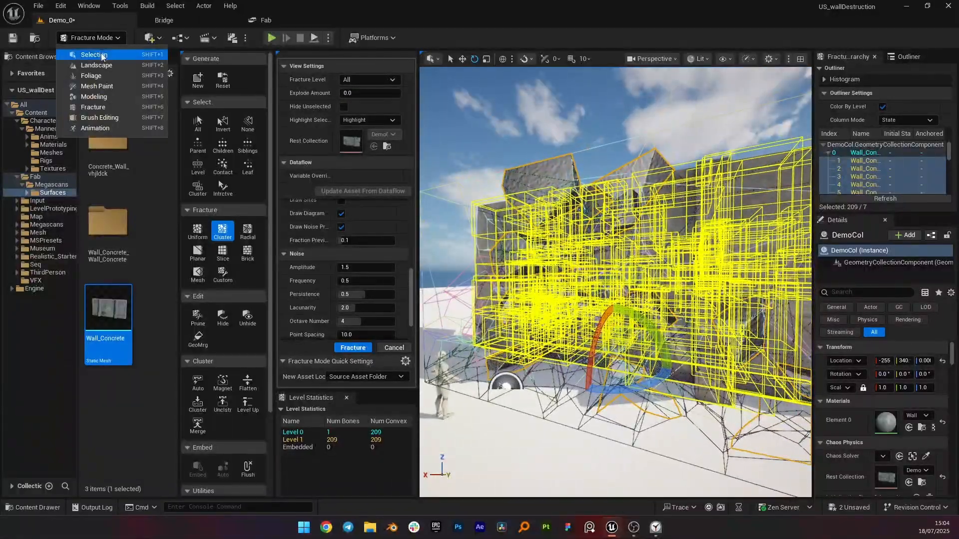
left_click(90, 58)
right_click_drag(578, 229, 603, 246)
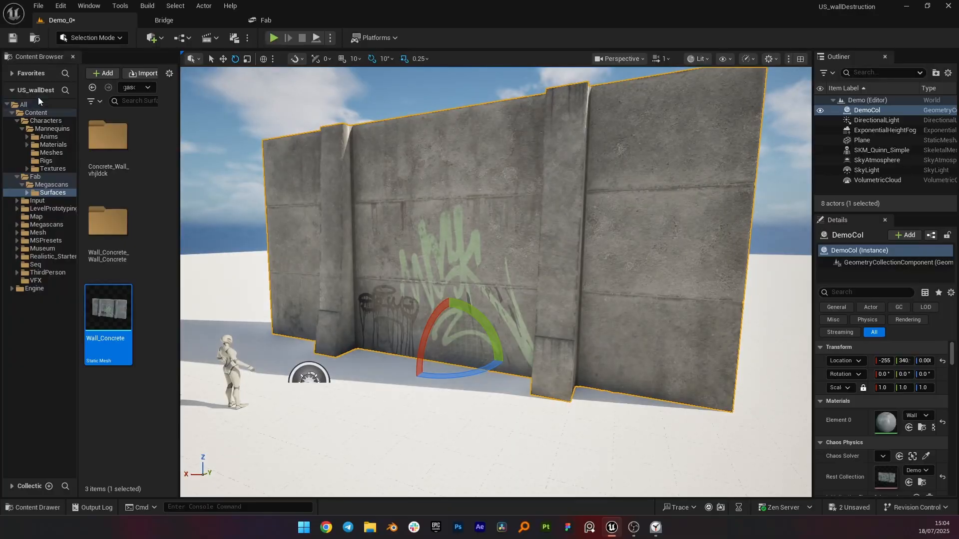
Step: Place FS_BombField_Prototype and FS_AnchorField_Generic from Engine Content's EditorResources FieldNodes folder into the level
left_click(24, 105)
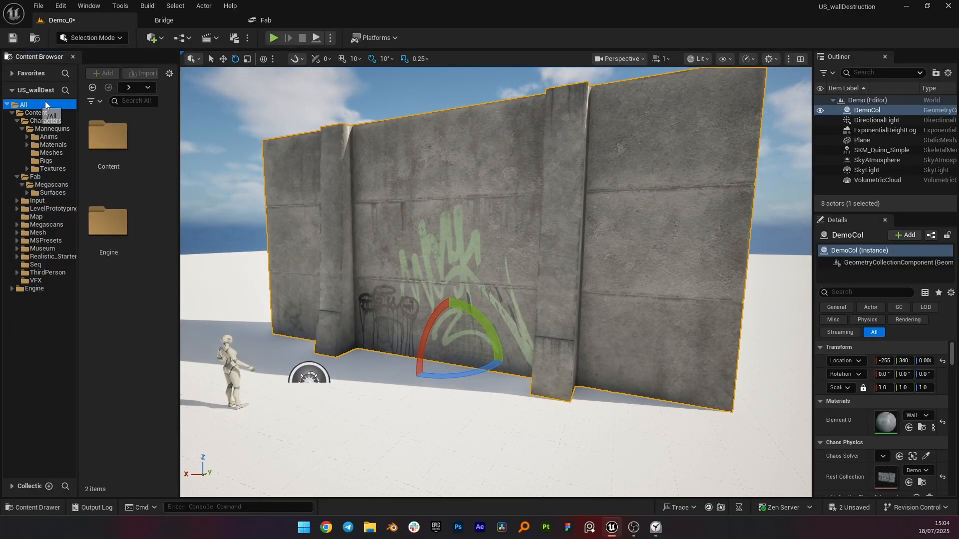
left_click(169, 74)
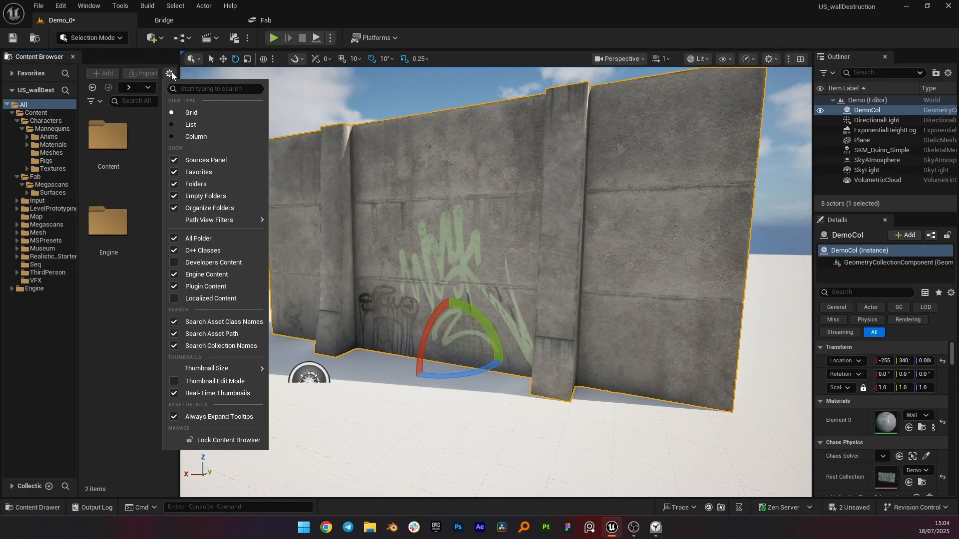
left_click(176, 274)
left_click(175, 274)
left_click(30, 289)
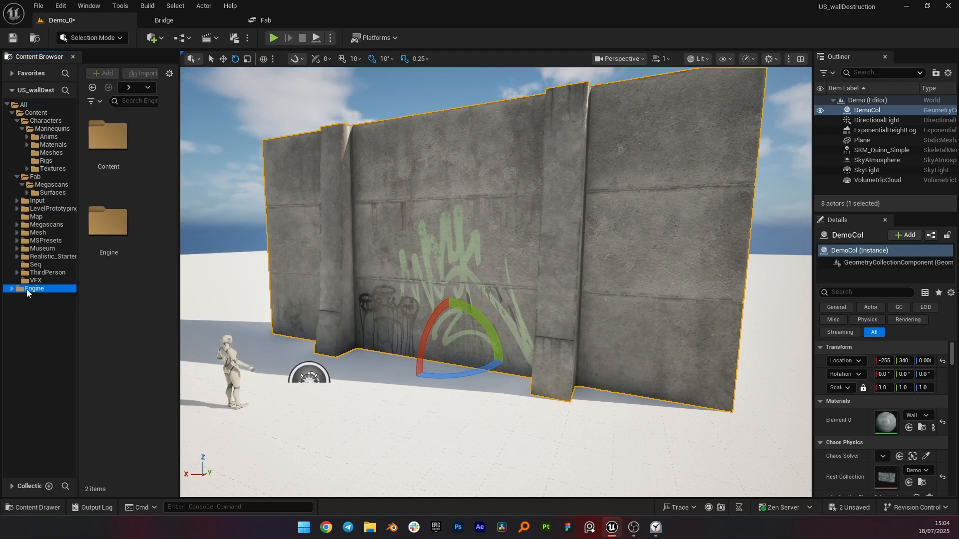
left_click(12, 288)
left_click(34, 297)
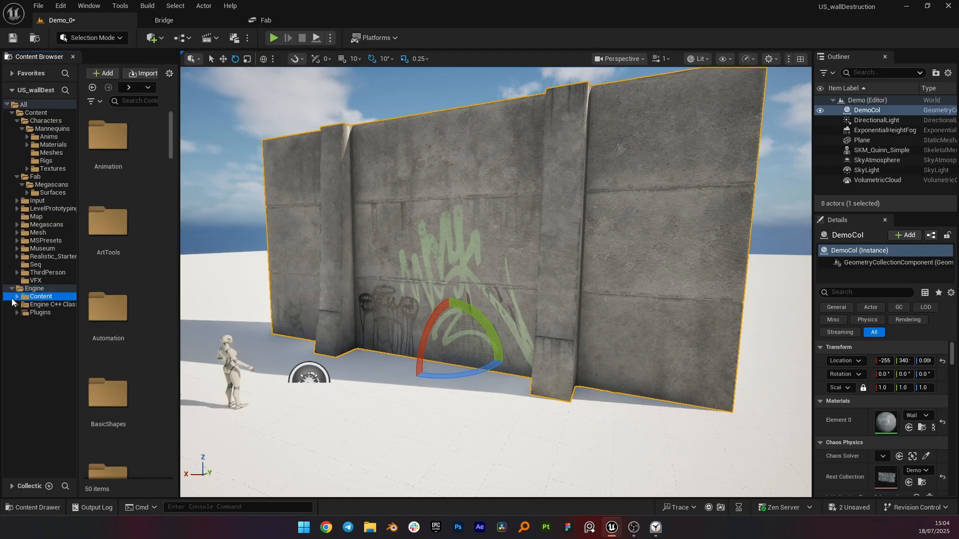
left_click(17, 297)
scroll(26, 348, "down", 1)
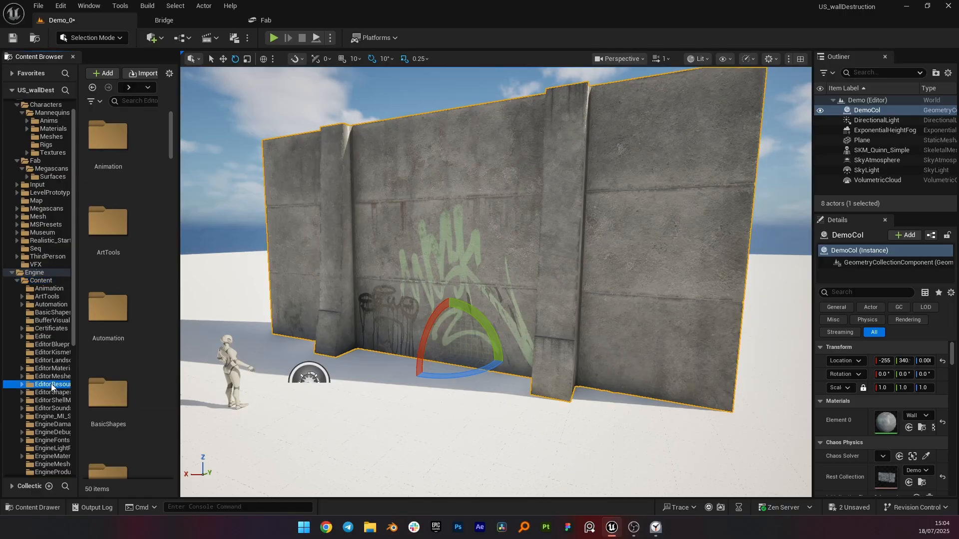
left_click(22, 384)
left_click(40, 408)
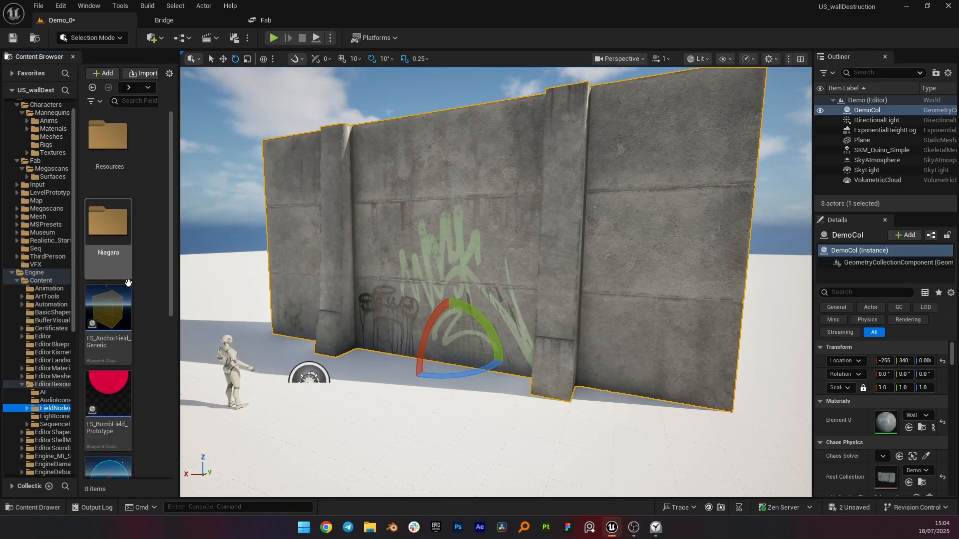
scroll(115, 310, "down", 1)
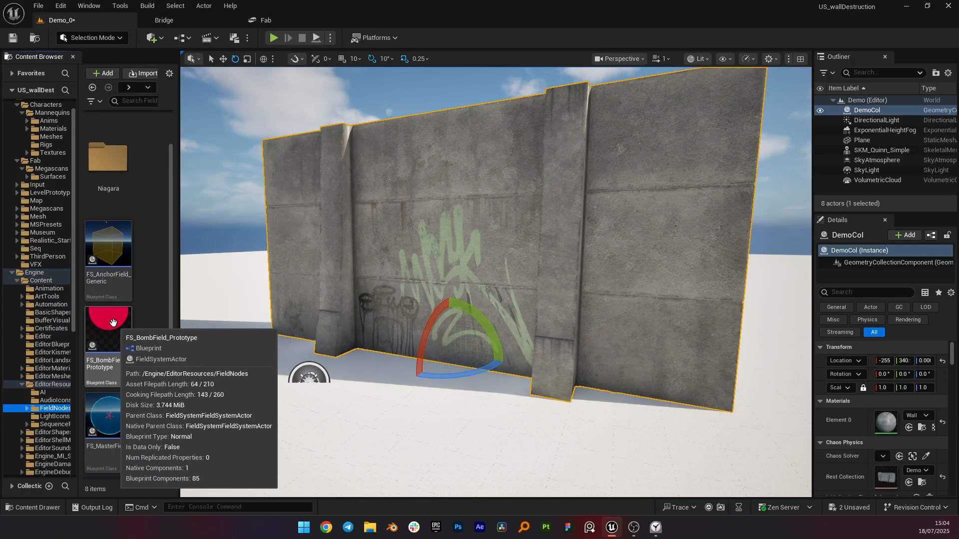
left_click_drag(113, 322, 330, 410)
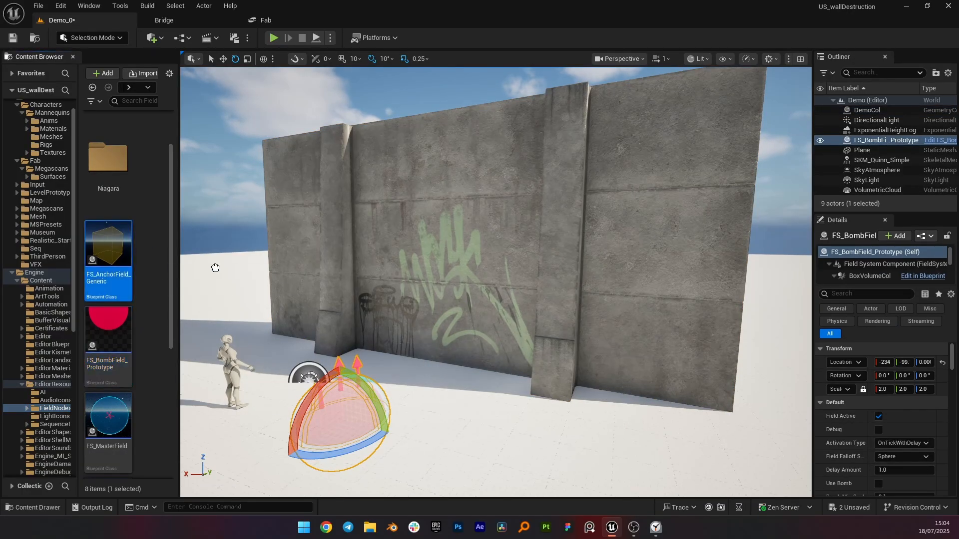
left_click_drag(210, 319, 210, 319)
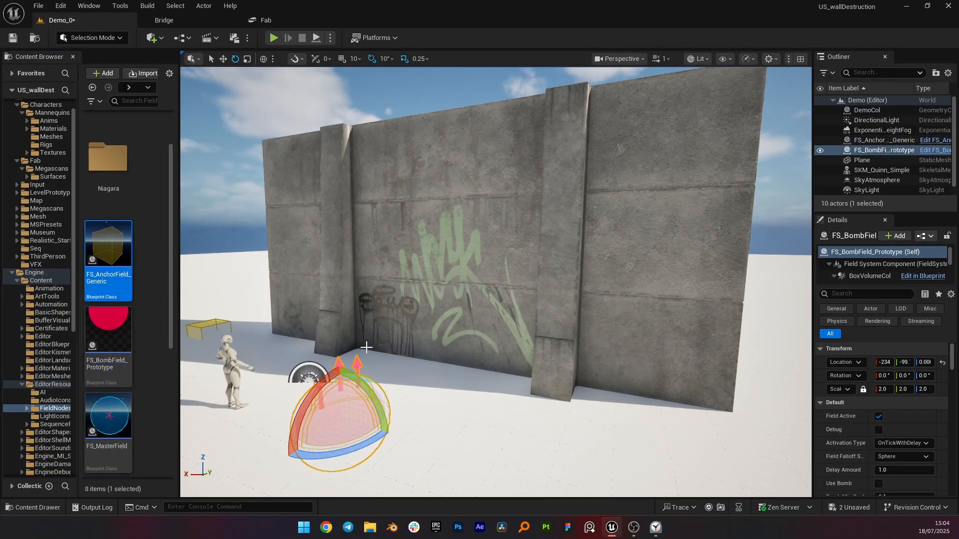
Step: Move the bomb field up onto the wall's face and rotate it about -90 degrees
mouse_move(366, 347)
right_mouse_down()
mouse_move(372, 334)
mouse_move(357, 356)
right_mouse_up()
key("w")
left_click_drag(384, 368, 457, 179)
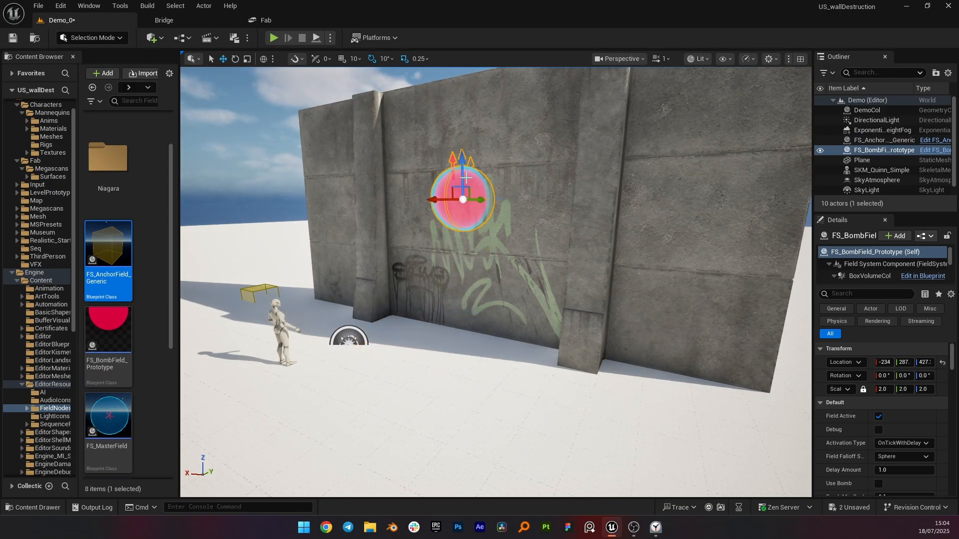
key("e")
left_click_drag(434, 232, 459, 284)
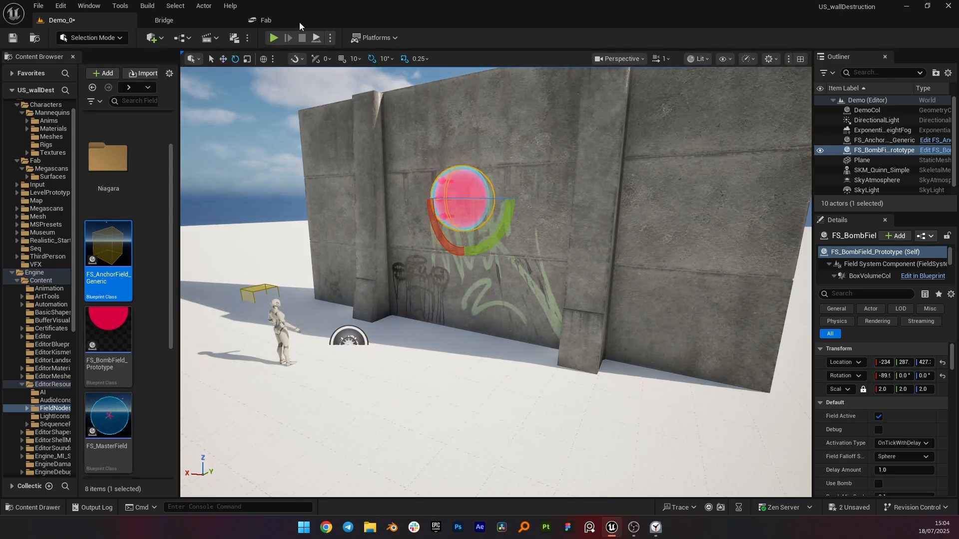
Step: Simulate the level to test the wall's destruction, then stop the simulation
left_click(330, 38)
left_click(367, 137)
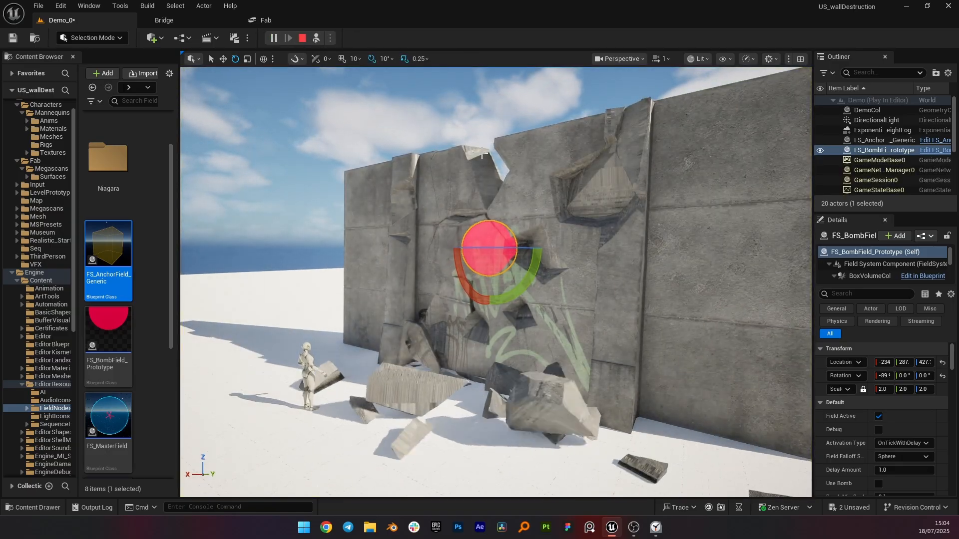
key("Escape")
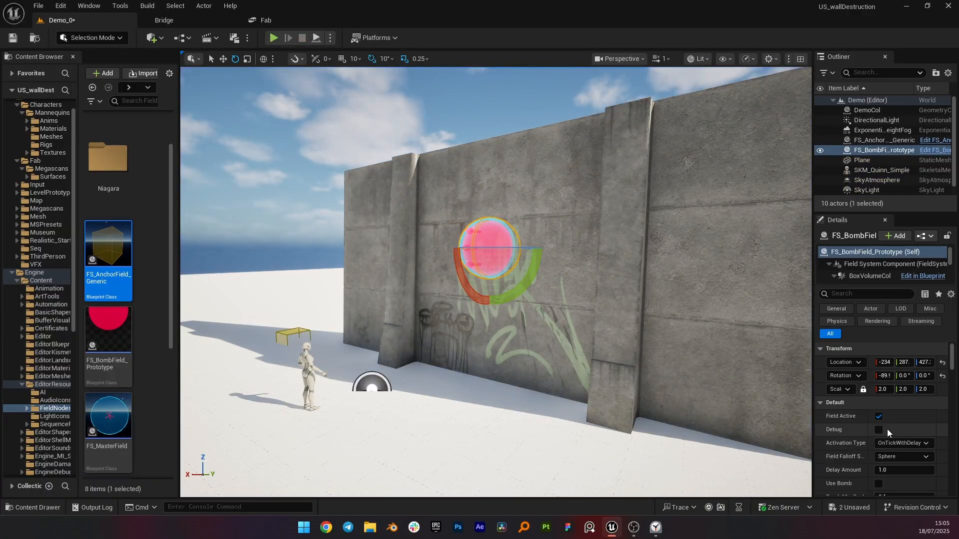
Step: Enable Use Bomb on the bomb field and set Bomb Duration to 0.2
scroll(884, 429, "down", 3)
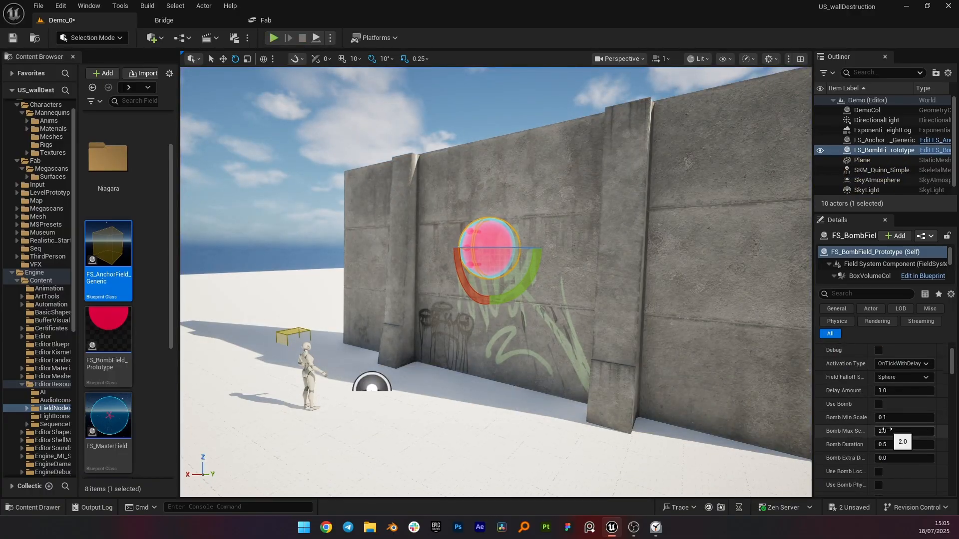
left_click(879, 404)
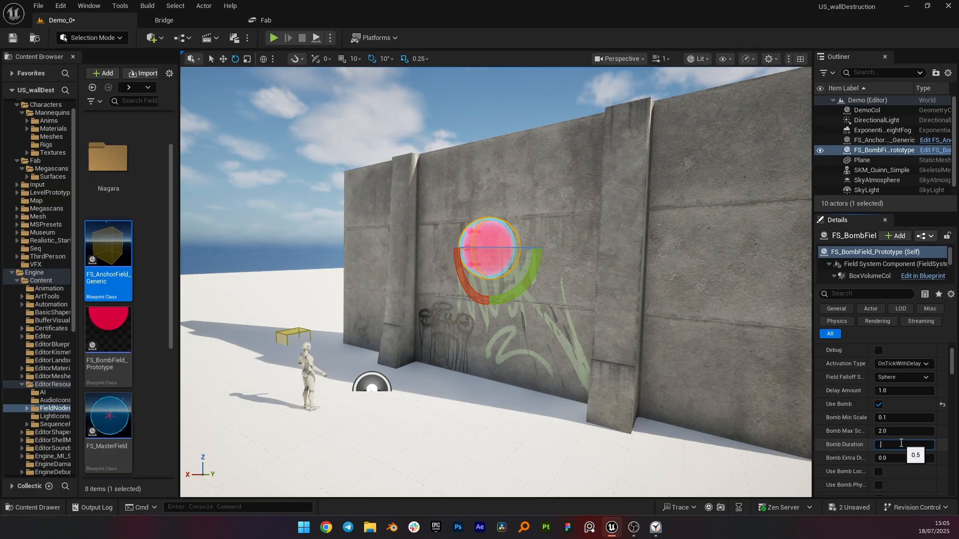
Step: Simulate the level again to test the bomb field
left_click(330, 39)
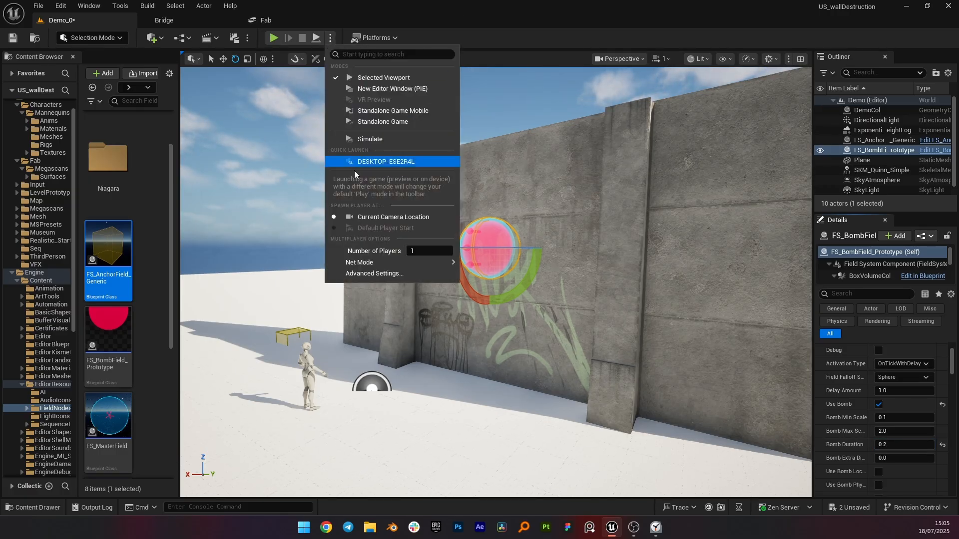
left_click(381, 140)
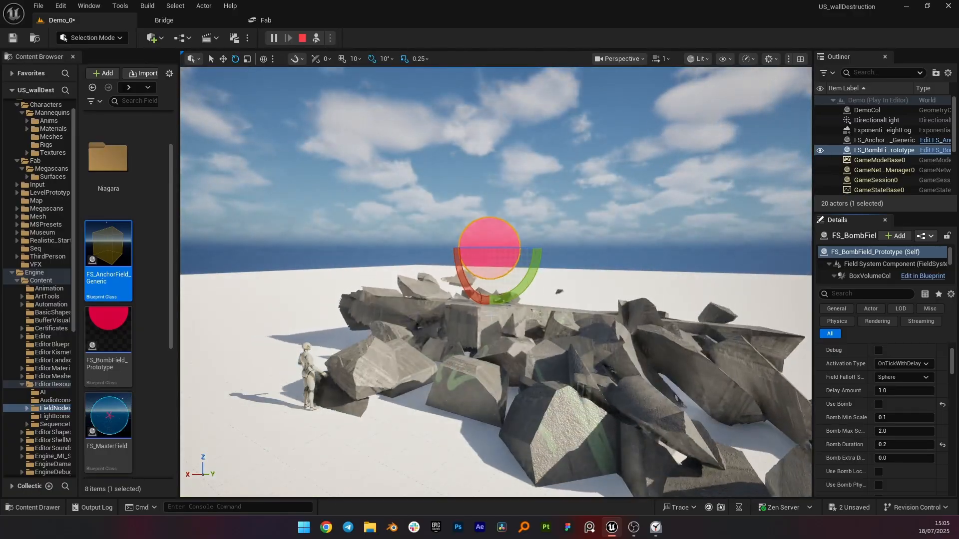
Step: Stop the simulation, then stretch the anchor field box along the wall's base to about 16.2 x 2.75 x 3.5
key("Escape")
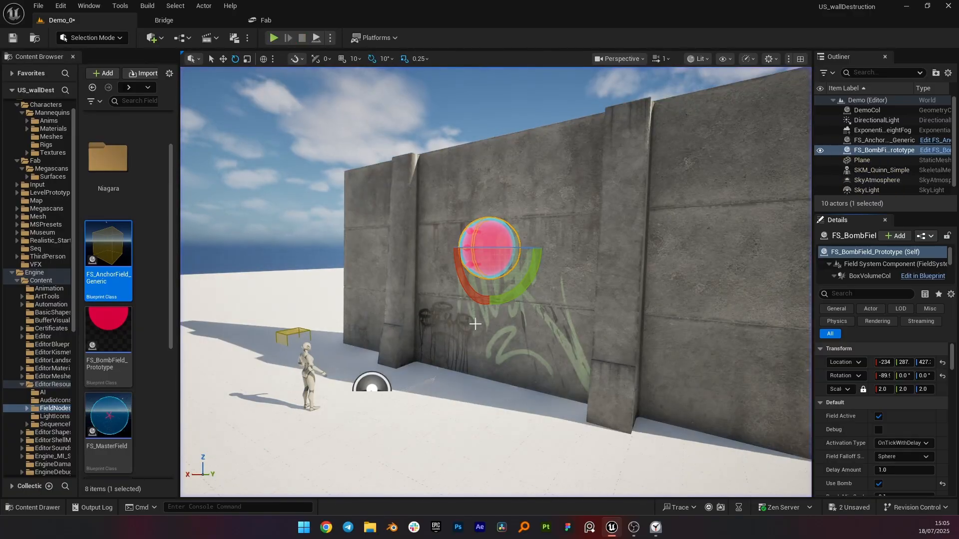
left_click(294, 329)
right_click_drag(323, 304, 341, 325)
key("s")
key("w")
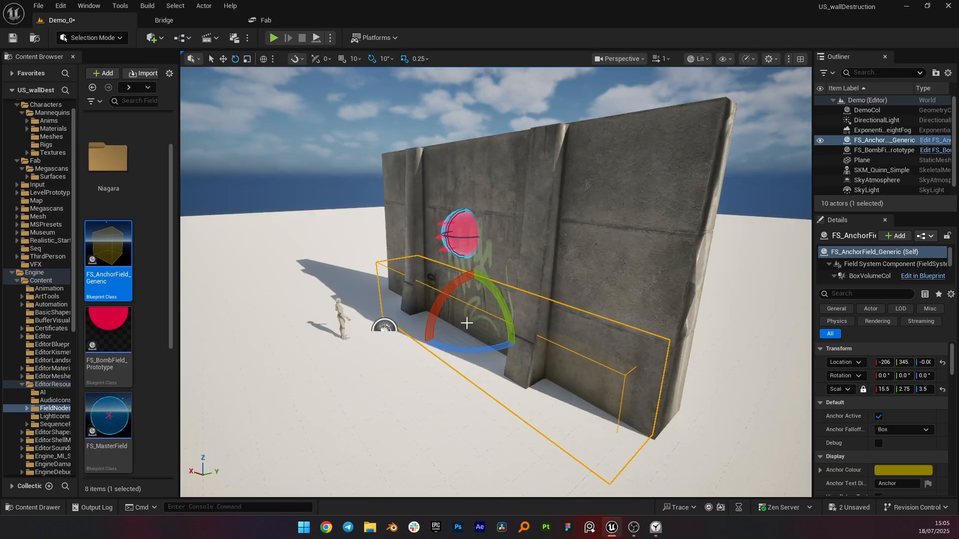
key("r")
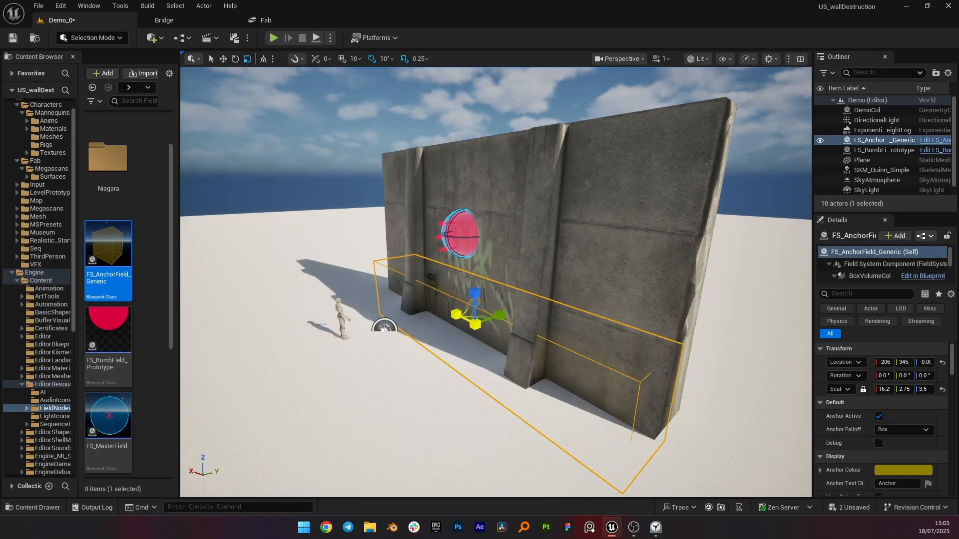
left_click_drag(456, 315, 434, 310)
left_click_drag(495, 314, 507, 316)
key("w")
right_click_drag(580, 244, 586, 227)
Step: Add the anchor field as an initialization field on the wall's geometry collection
left_click(564, 268)
scroll(861, 421, "down", 3)
scroll(861, 421, "down", 2)
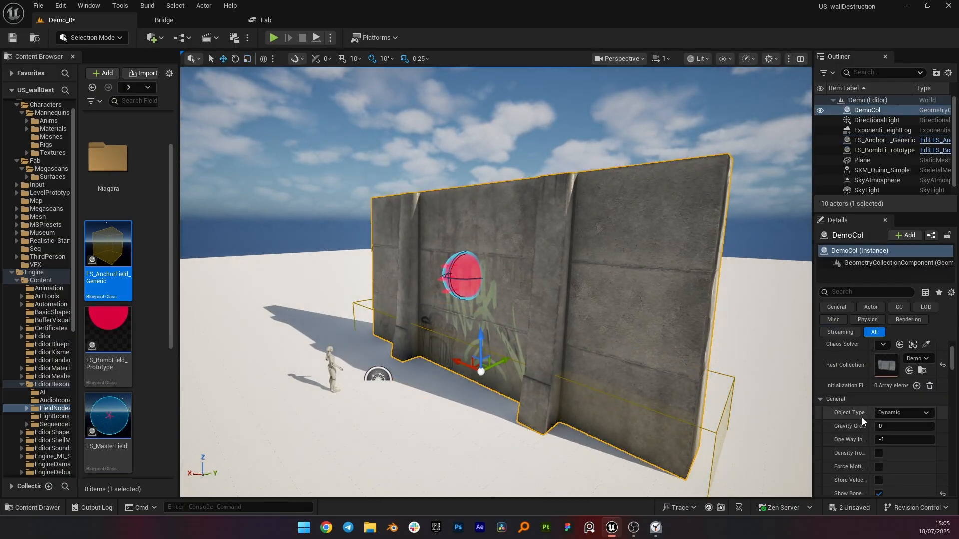
left_click_drag(815, 377, 755, 375)
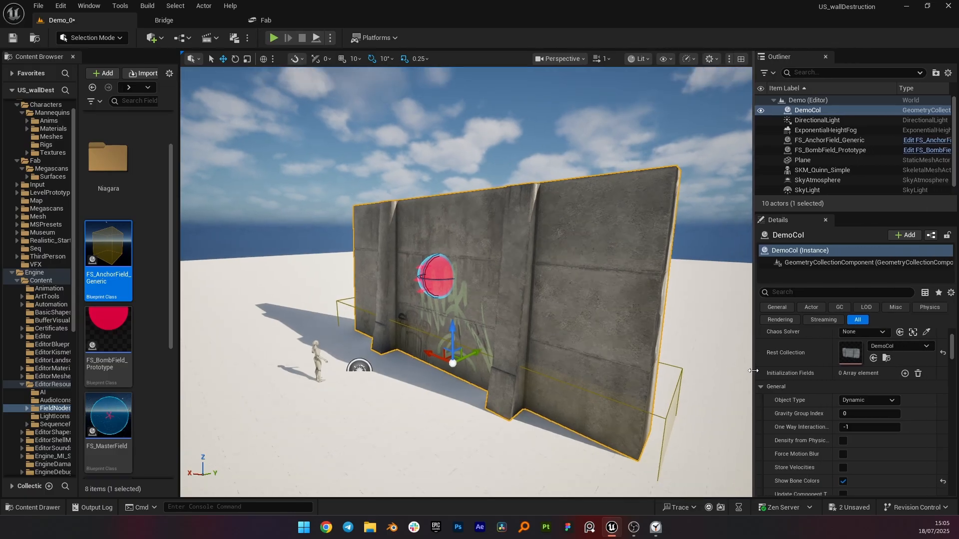
left_click(904, 374)
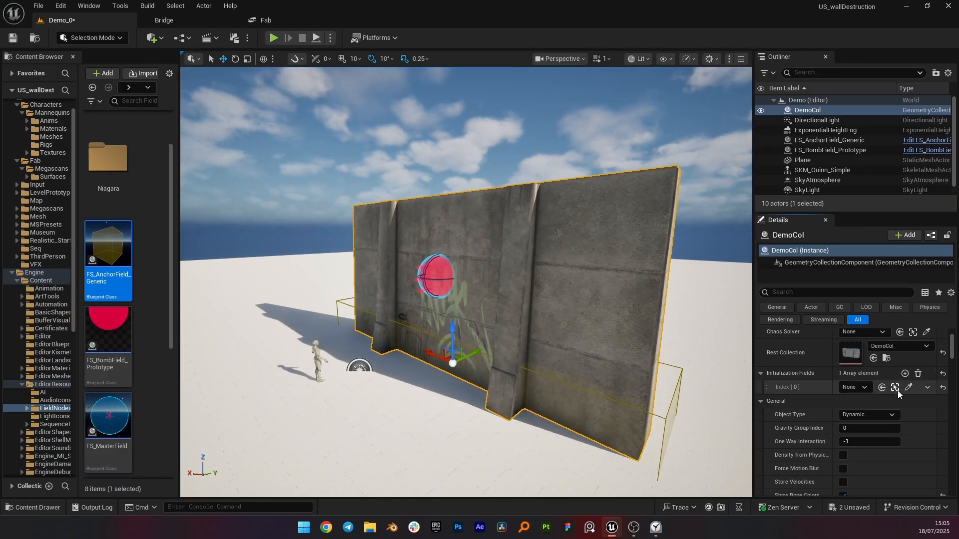
left_click(909, 388)
left_click(358, 306)
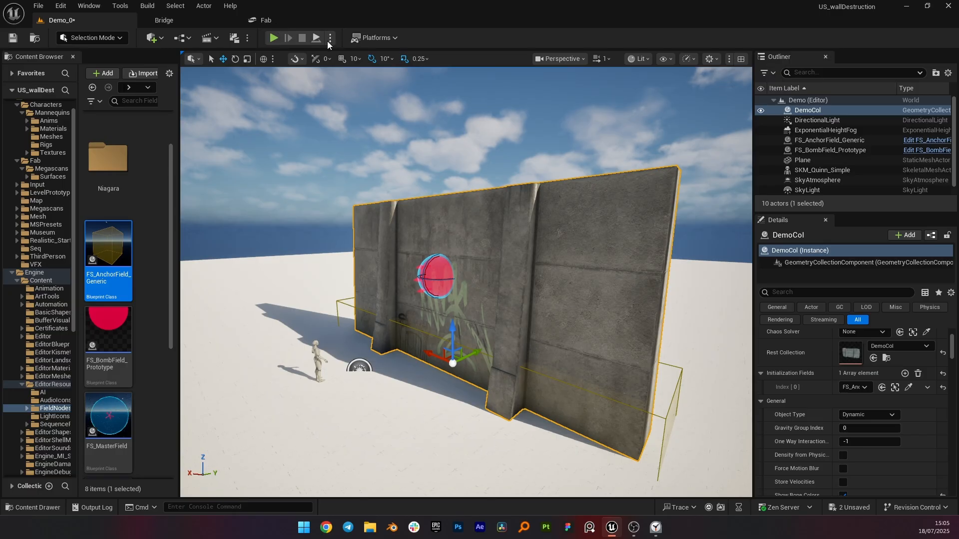
left_click(329, 40)
left_click(374, 149)
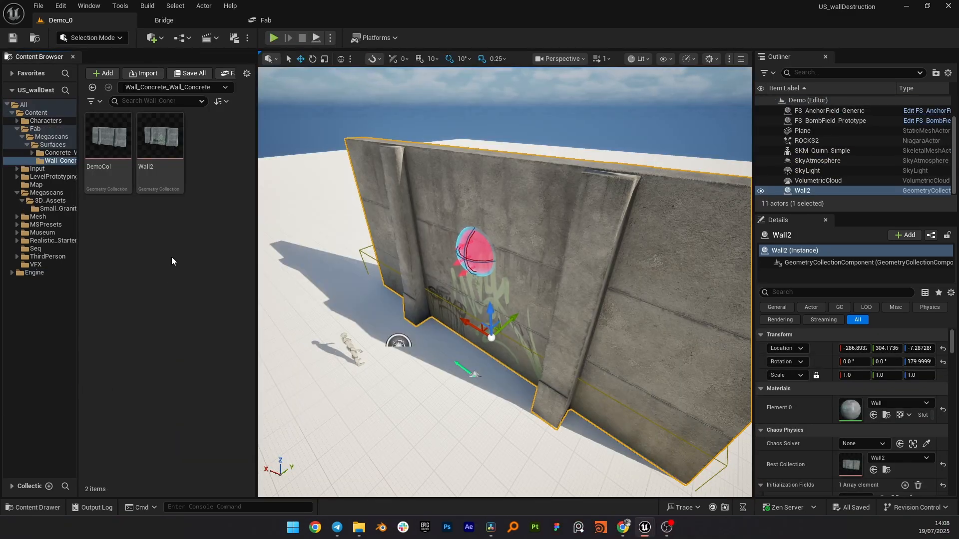
Step: Search the plugins list for the Chaos Niagara plugin
right_click(160, 229)
left_click(60, 5)
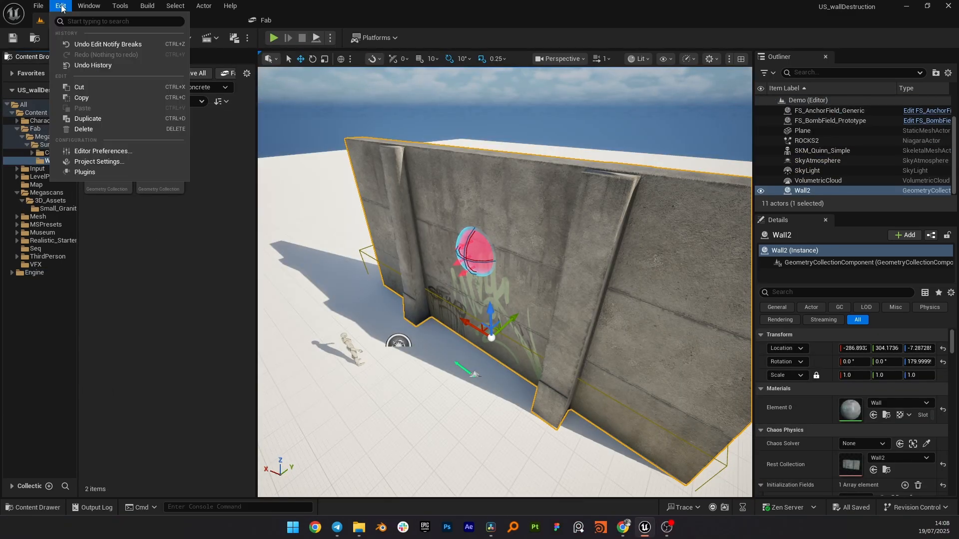
left_click(85, 172)
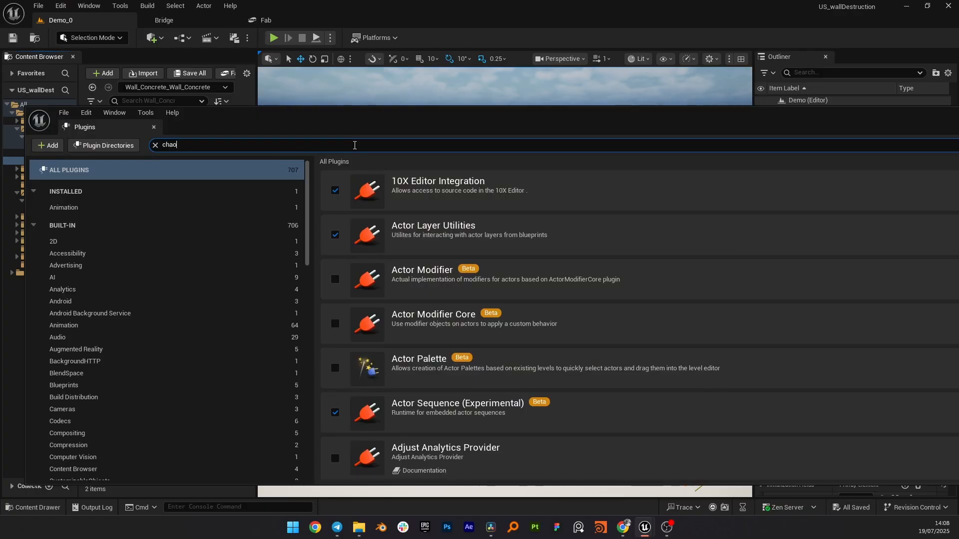
type("chaos niagara")
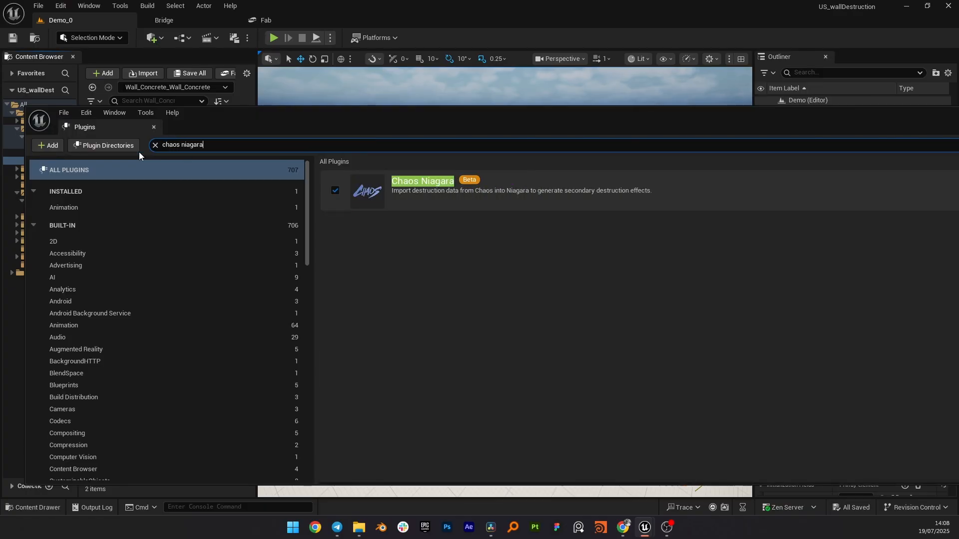
left_click(154, 127)
Step: Create a Niagara system from the Completely Empty emitter and name it small_ROKCS
right_click(216, 252)
left_click(242, 280)
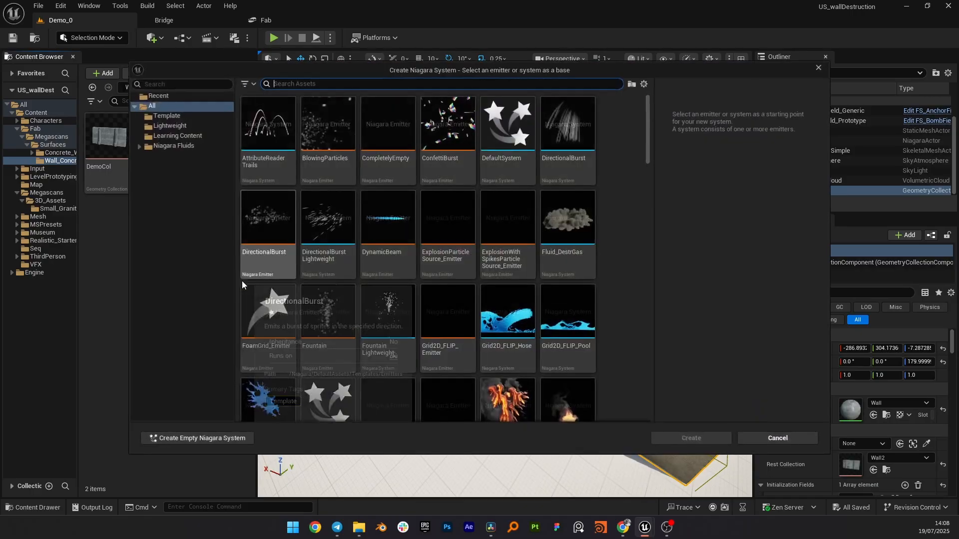
type("epmty")
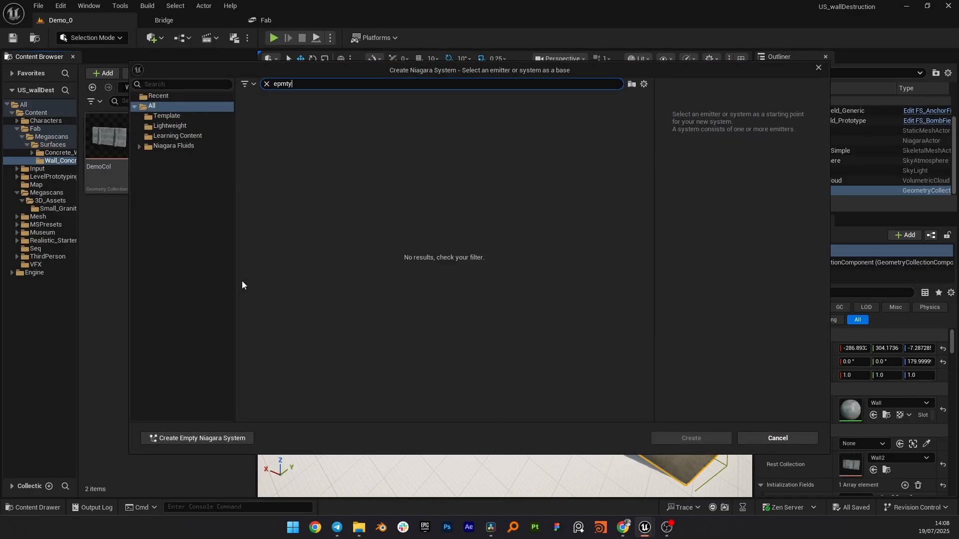
key("BackSpace")
key("BackSpace")
key("BackSpace")
key("BackSpace")
type("mpty")
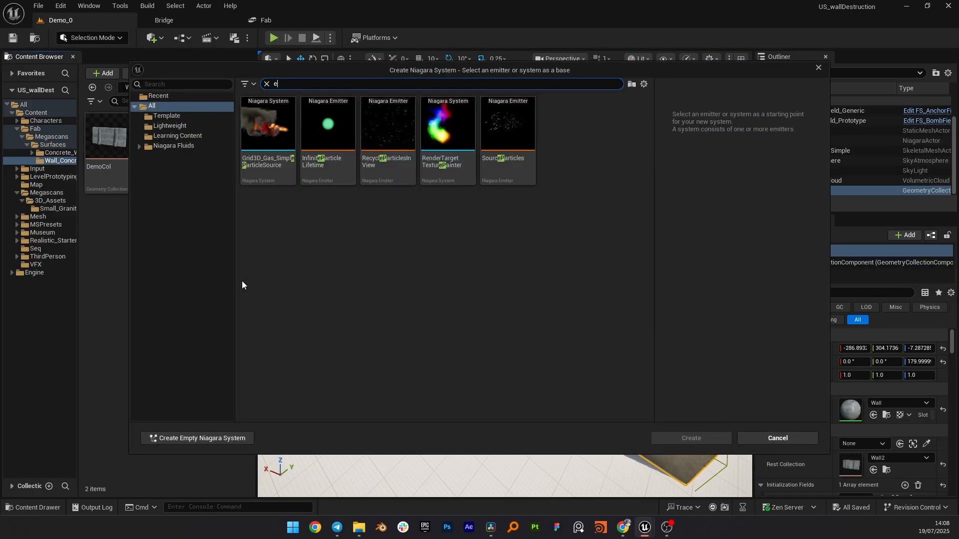
double_click(284, 133)
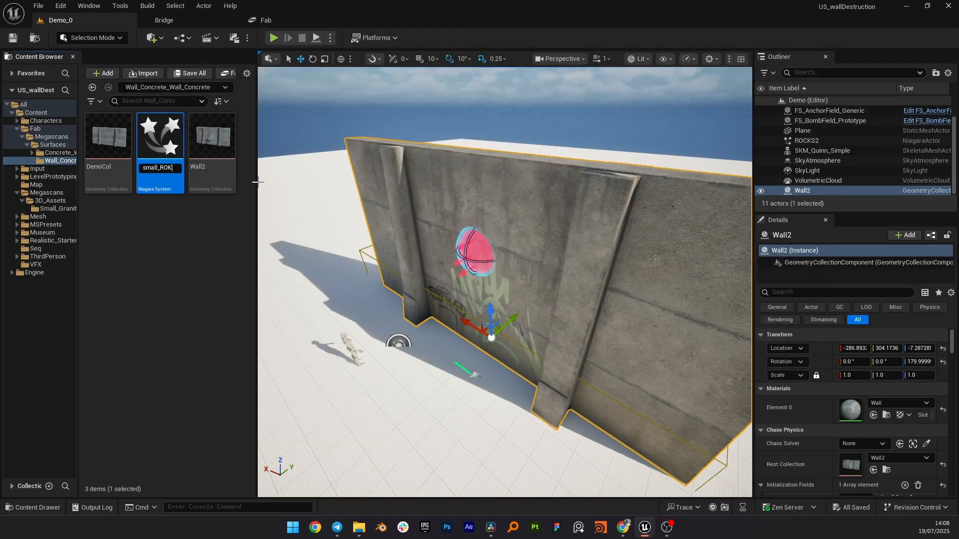
key("Return")
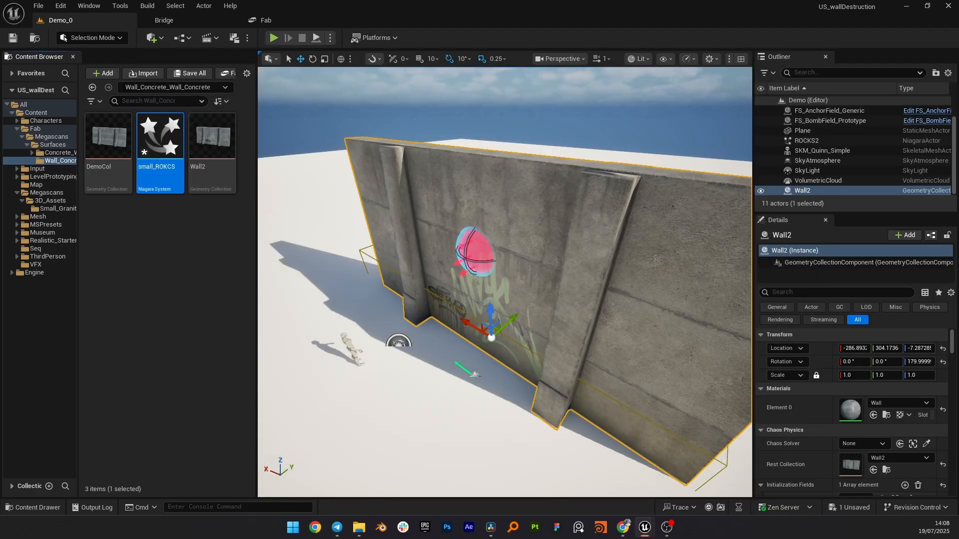
Step: Open small_ROKCS and set the emitter's Sim Target to GPUCompute Sim
double_click(268, 254)
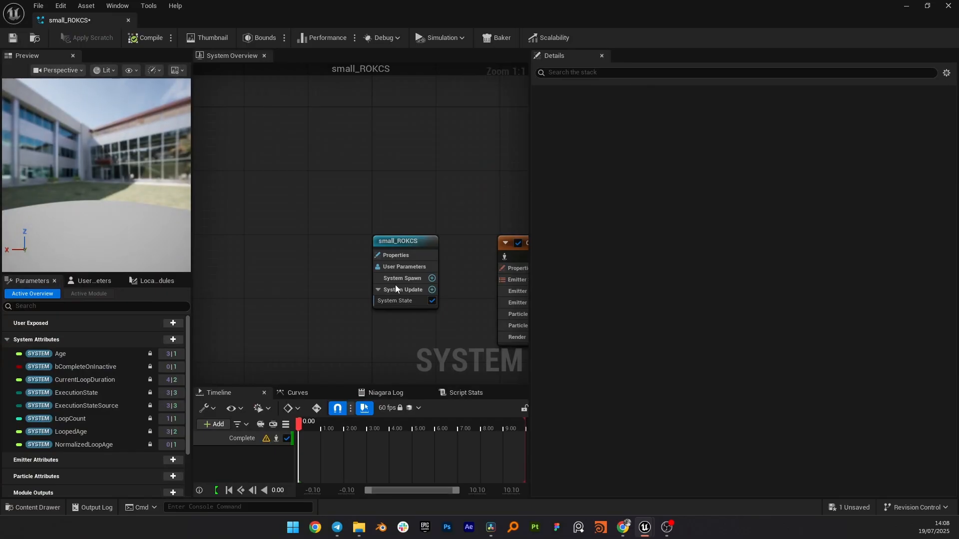
right_click_drag(457, 190, 285, 173)
left_click(375, 226)
right_click_drag(396, 169, 325, 160)
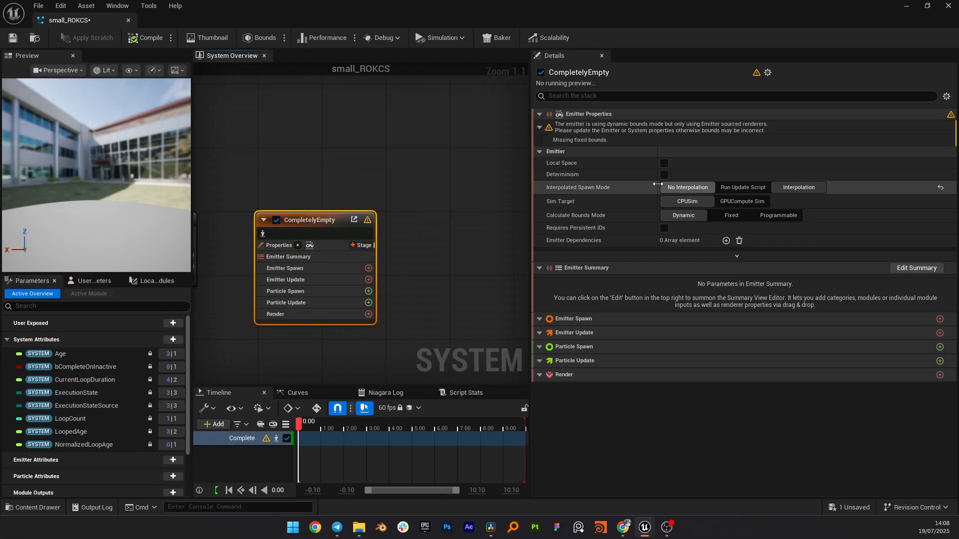
left_click(743, 202)
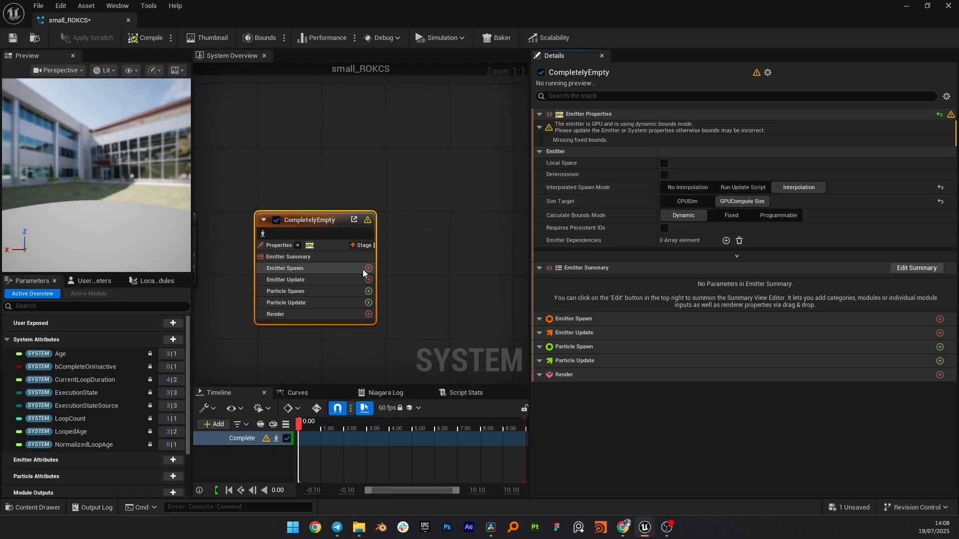
Step: Add a Spawn from Chaos module to the emitter update stage
right_click_drag(354, 166, 356, 131)
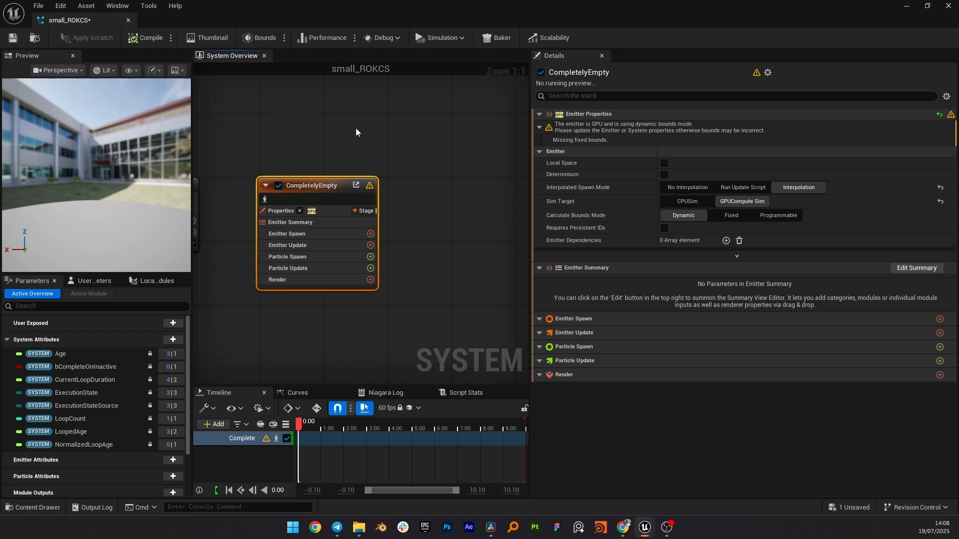
left_click(370, 257)
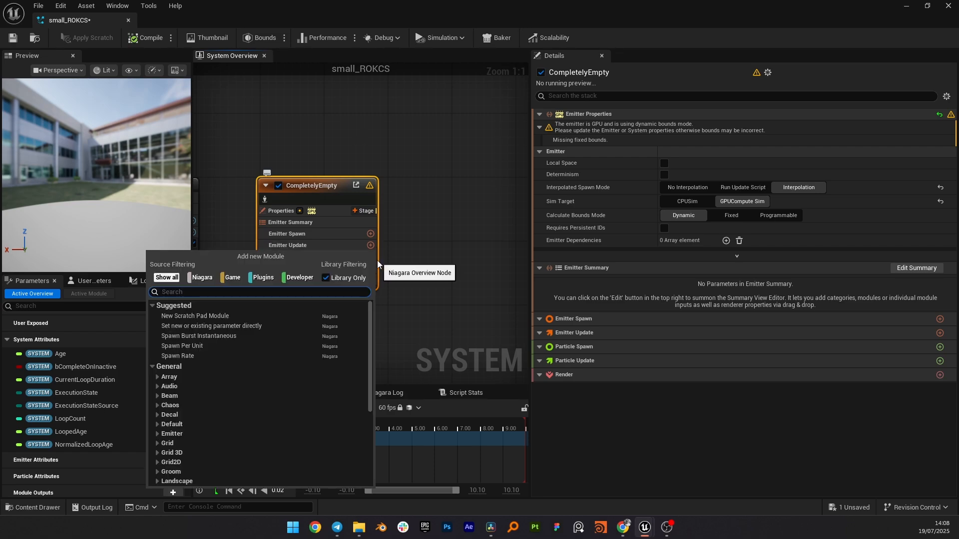
type("chaos")
key("Return")
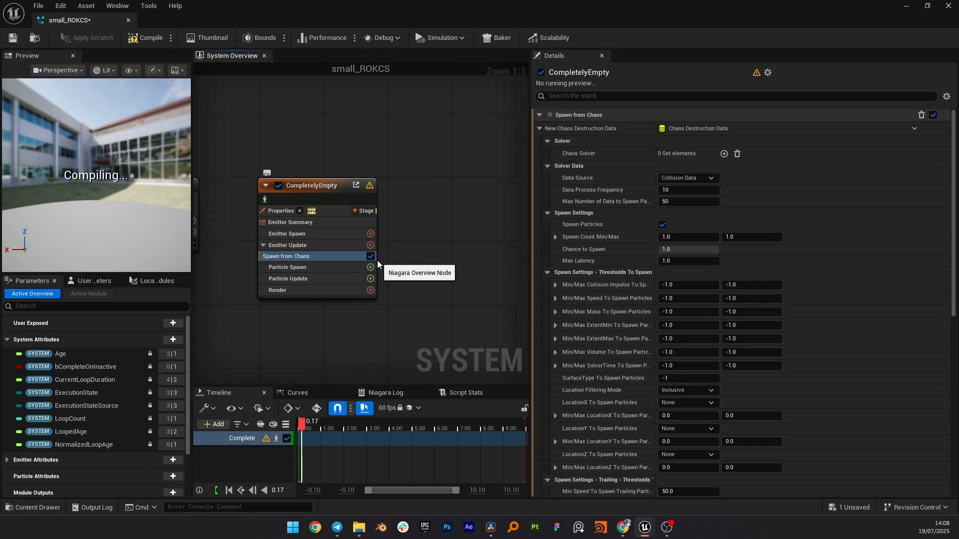
Step: Add an Emitter State module to the emitter update stage
left_click(372, 245)
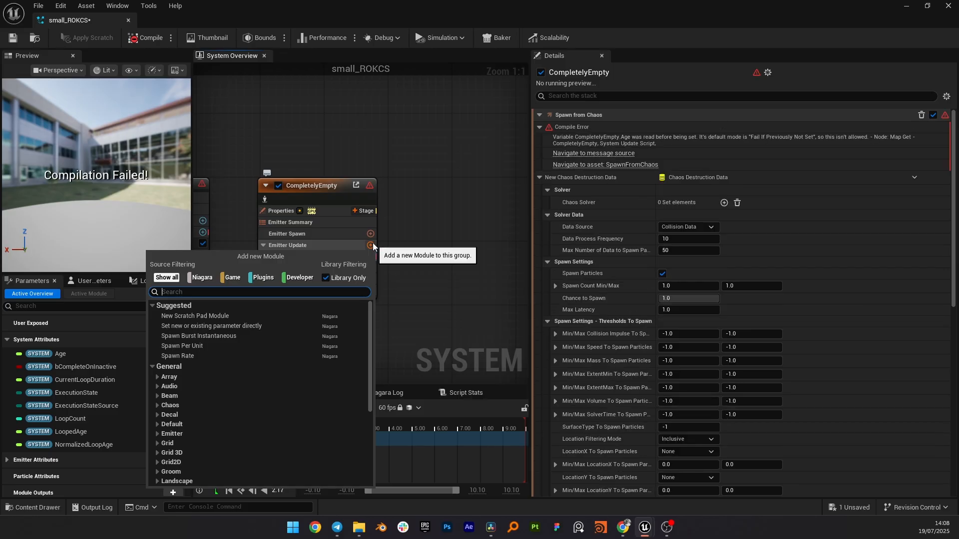
type("stat")
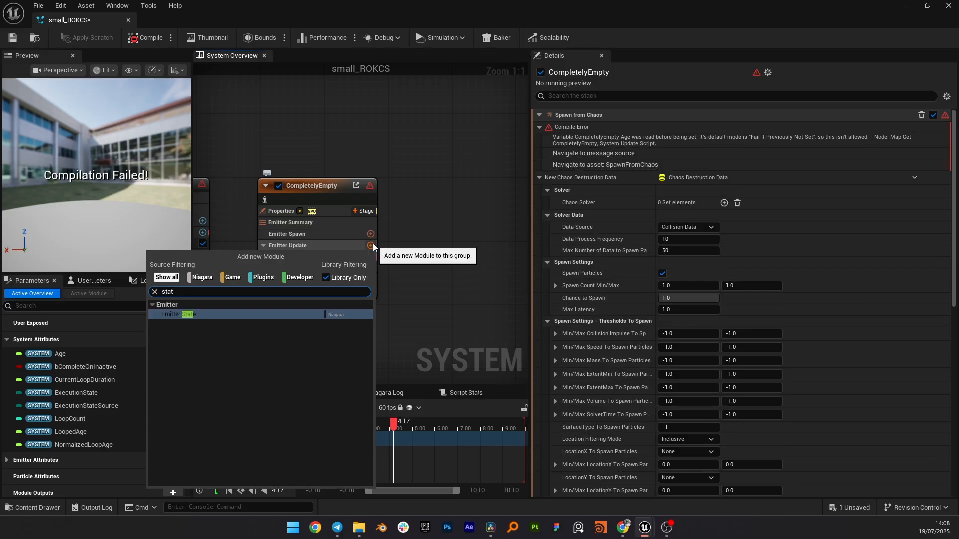
key("Return")
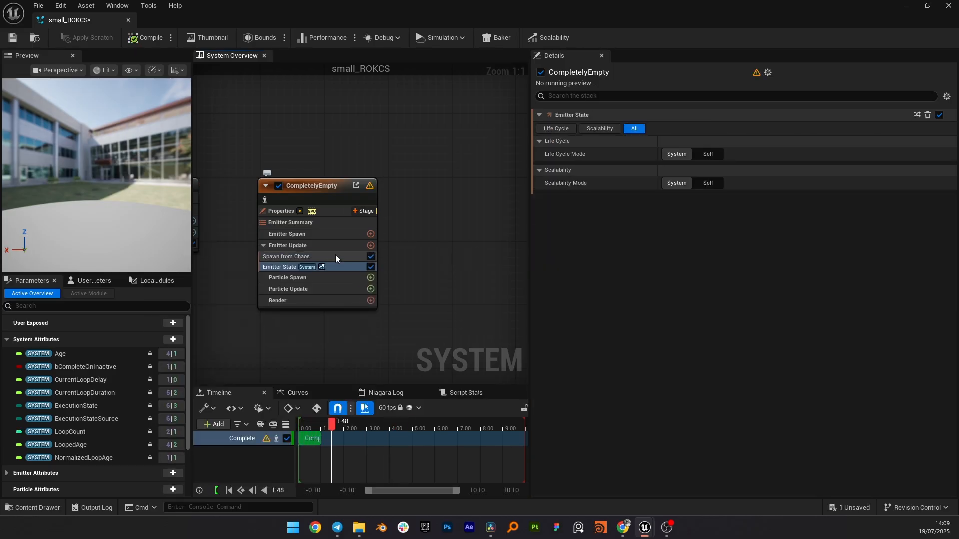
Step: Link Spawn from Chaos's destruction data to a new user parameter
left_click(334, 255)
left_click(914, 129)
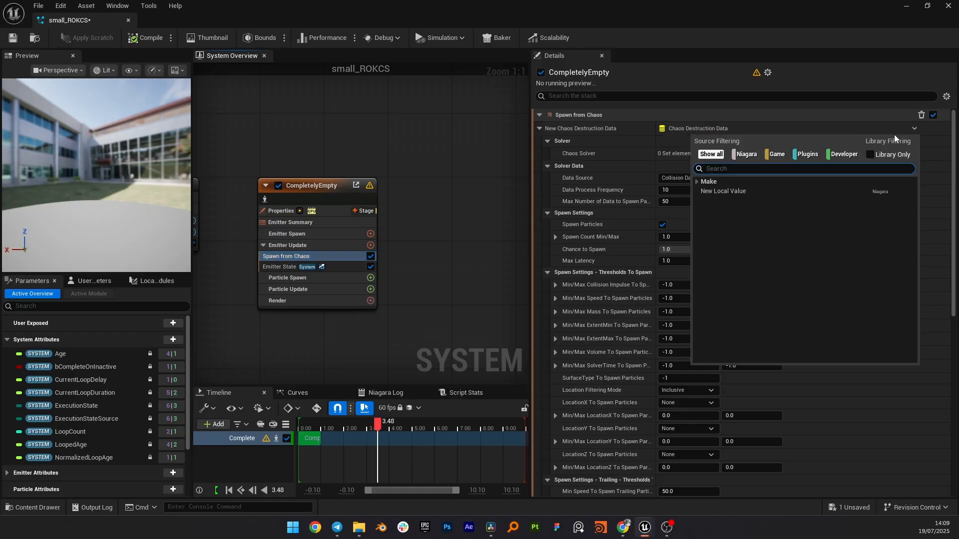
left_click(849, 192)
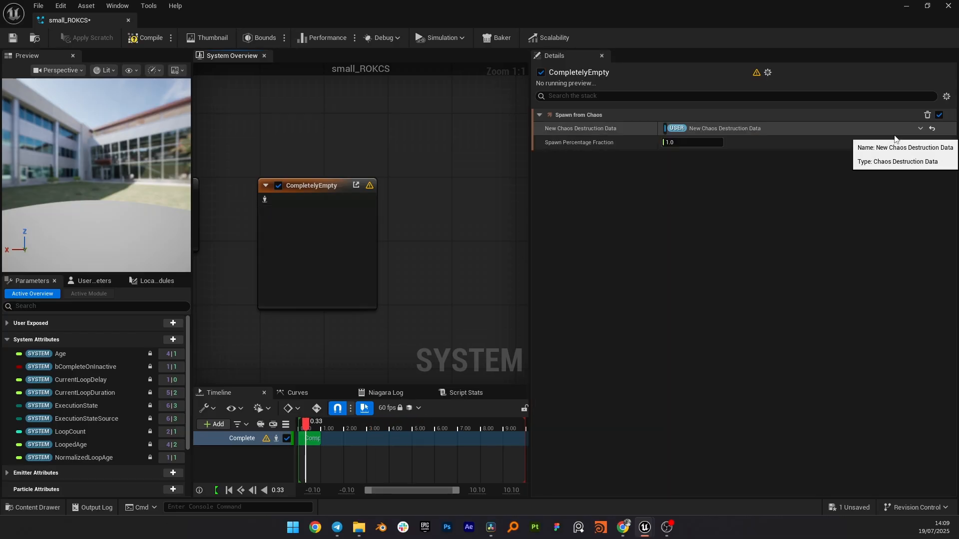
Step: Add Initialize Particle and Apply Chaos Data modules to the particle spawn stage
left_click(370, 278)
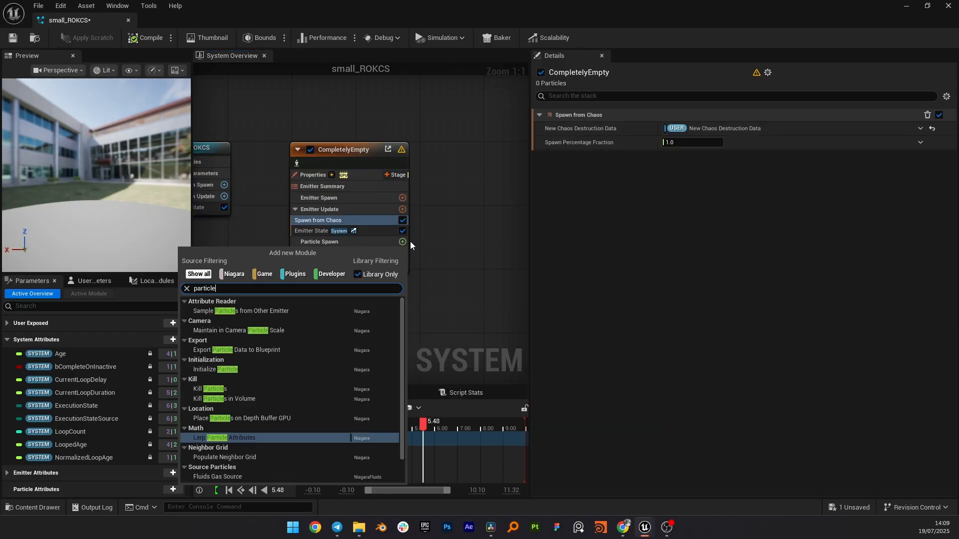
left_click(238, 370)
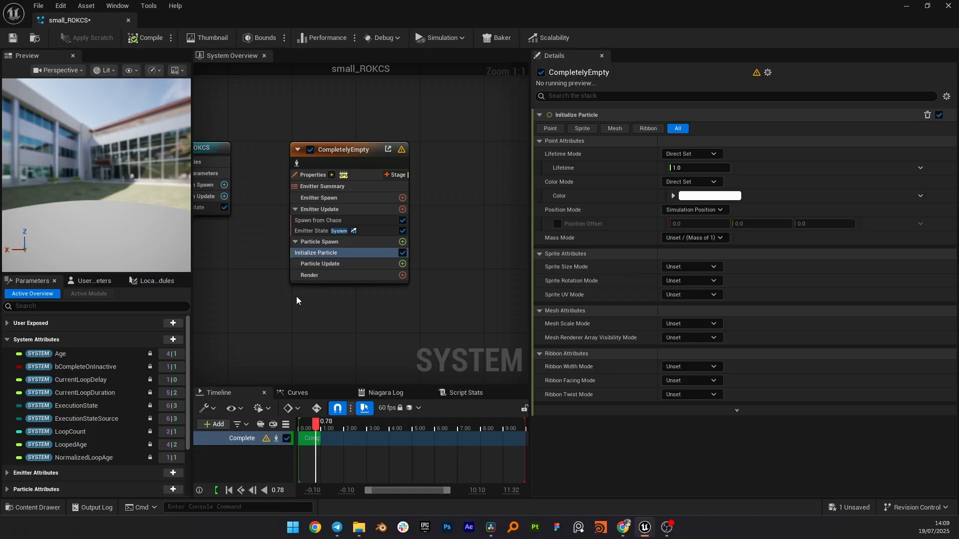
left_click(404, 241)
type("aply chao")
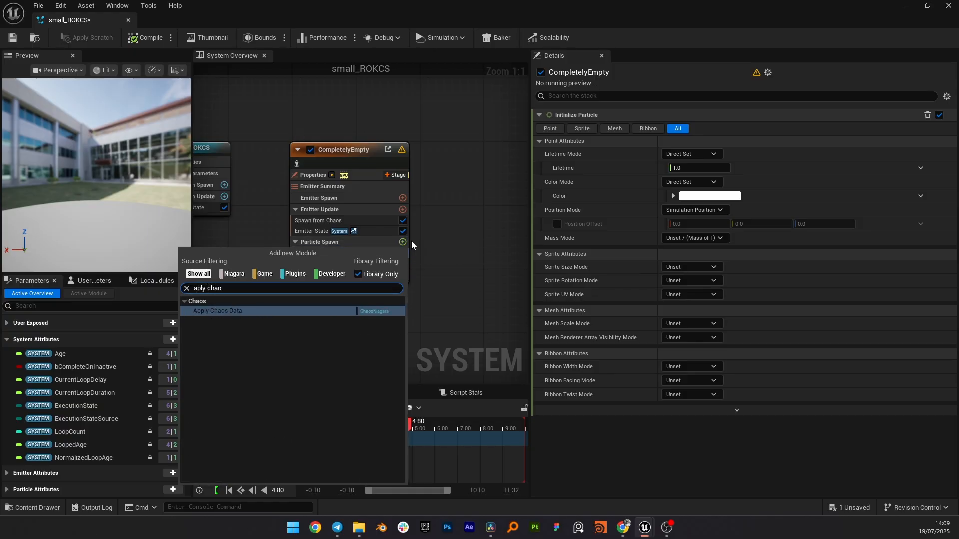
key("Return")
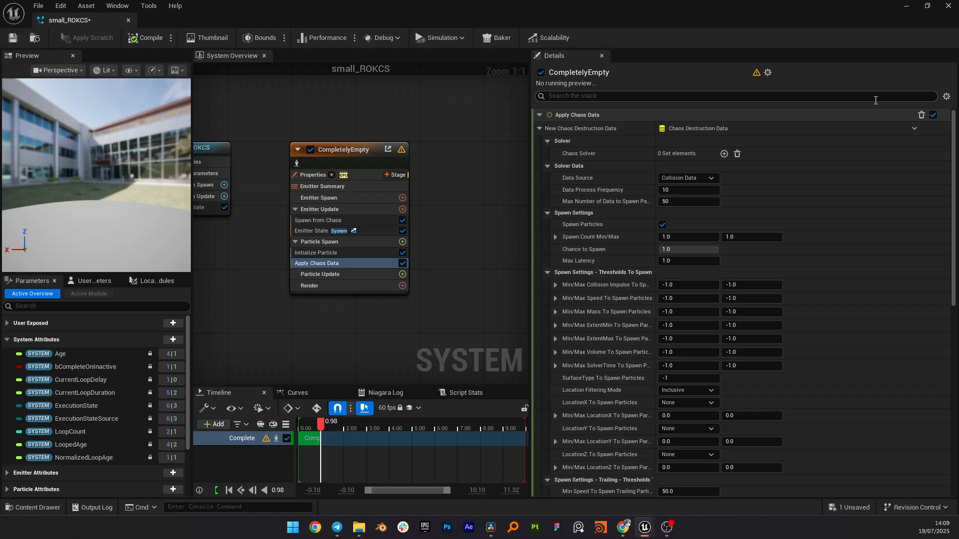
Step: Link Apply Chaos Data's destruction data to the user parameter New Chaos Destruction Data
left_click(914, 129)
type("us")
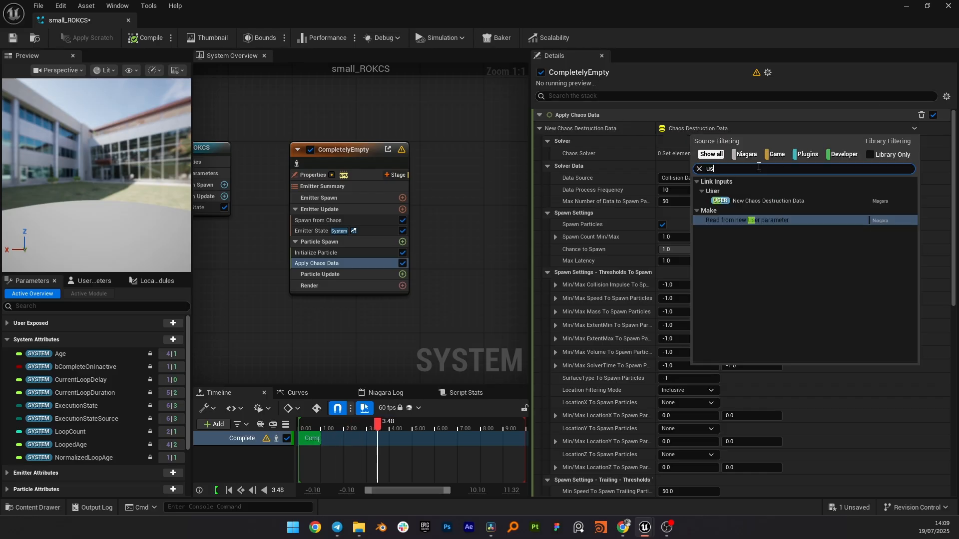
type("er")
left_click(778, 201)
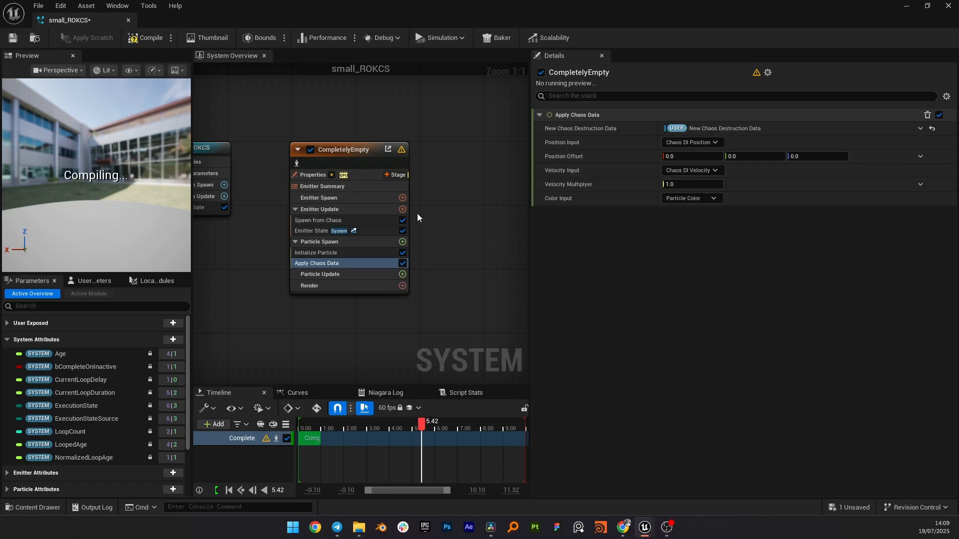
Step: Add an Initial Mesh Orientation module to the particle spawn stage
left_click(402, 242)
type("mesh orie")
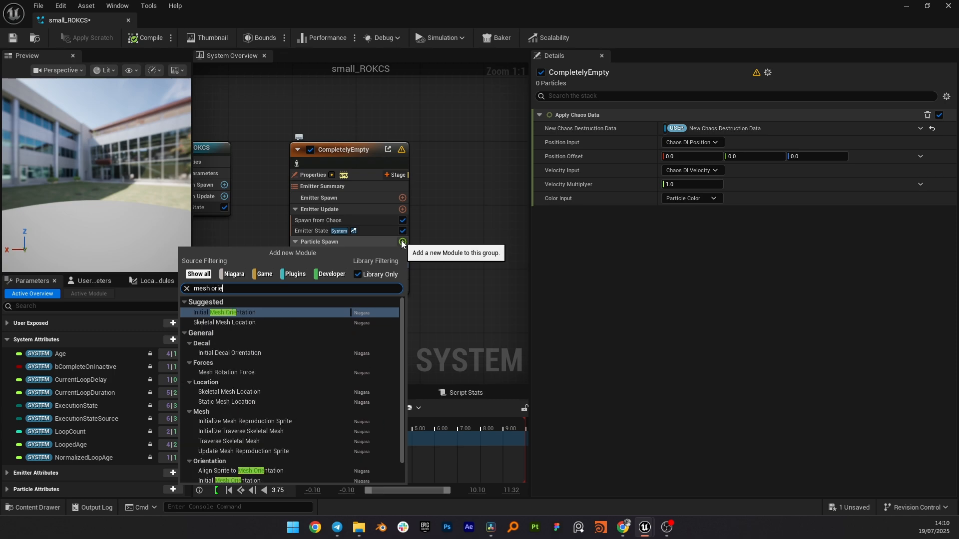
key("Return")
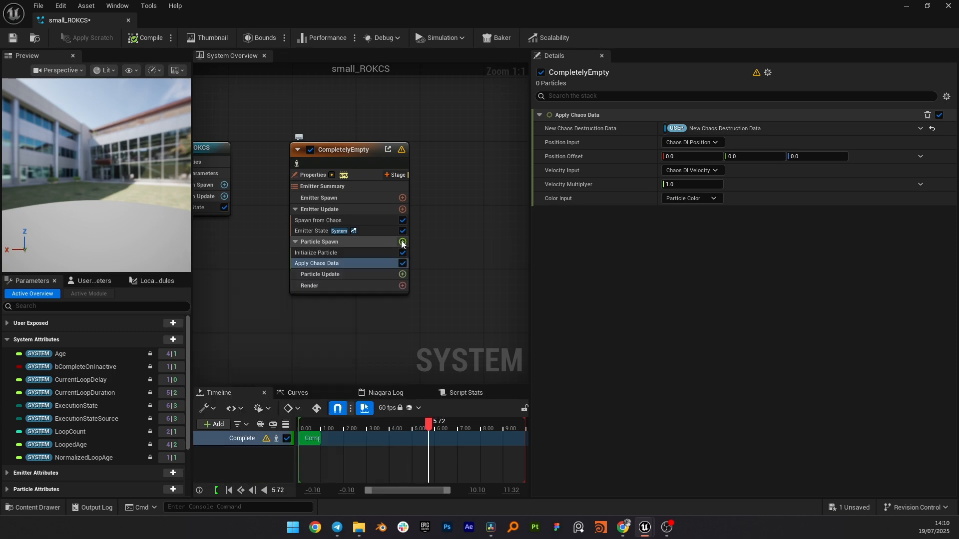
Step: Add an Add Velocity module to the particle spawn stage and fix its dependency by adding Solve Forces and Velocity
left_click(402, 241)
type("add veloc")
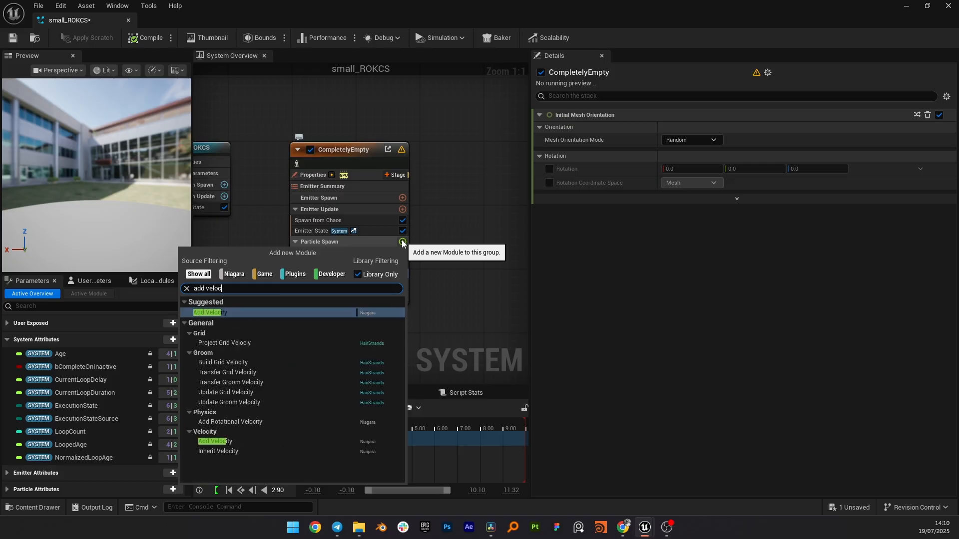
key("Return")
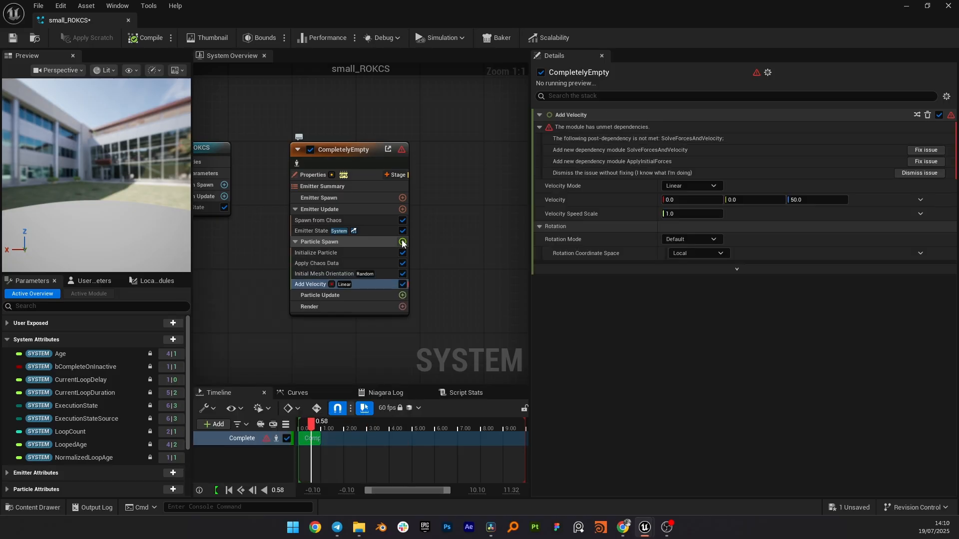
left_click(931, 151)
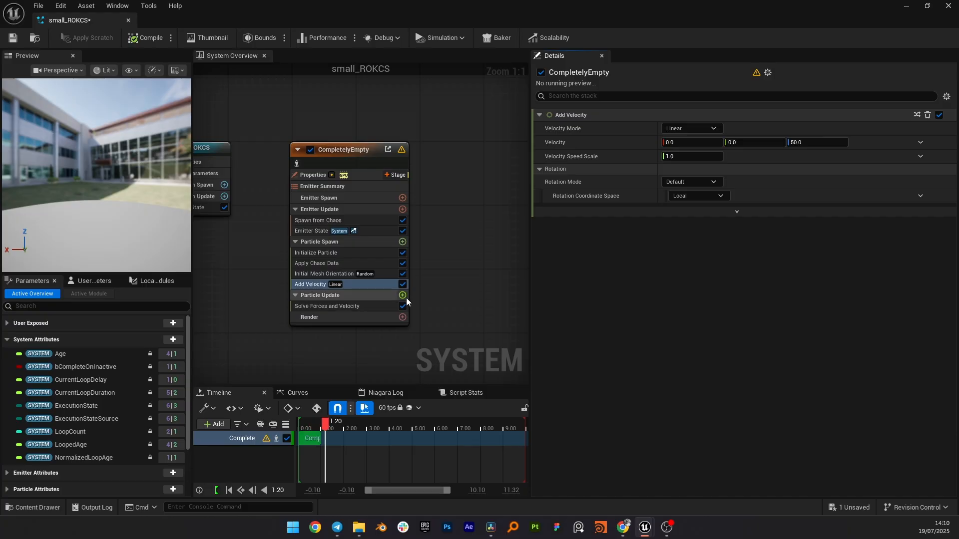
Step: Add Particle State and Gravity Force modules to the particle update stage
left_click(403, 295)
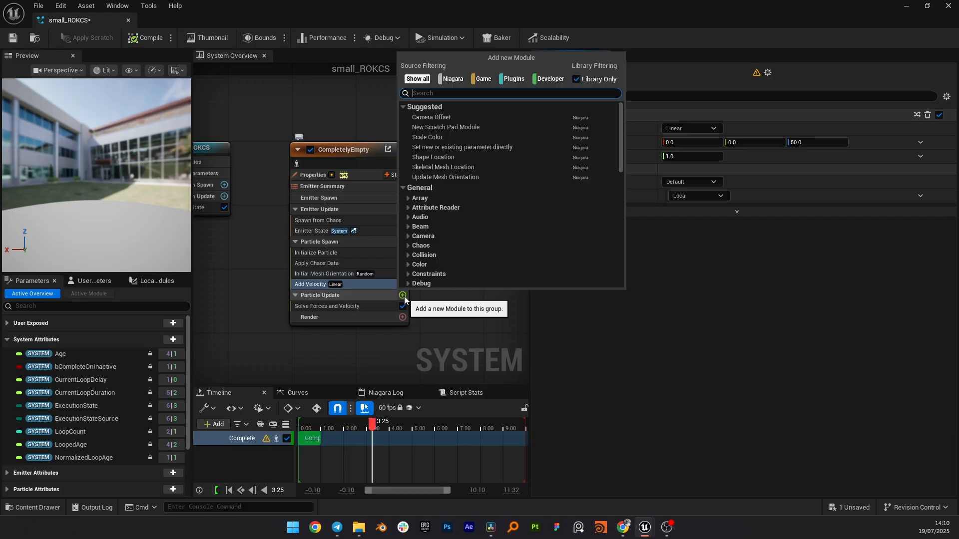
type("particle s")
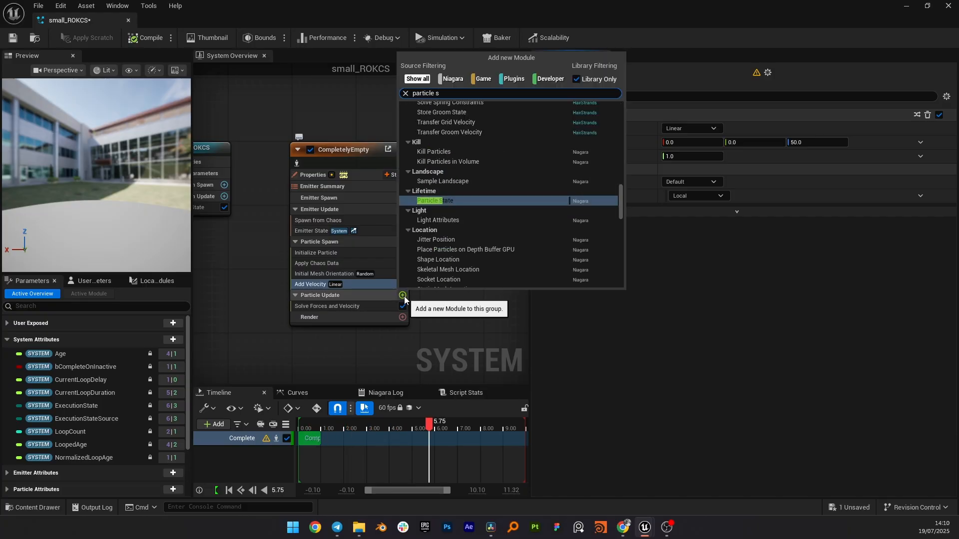
key("Return")
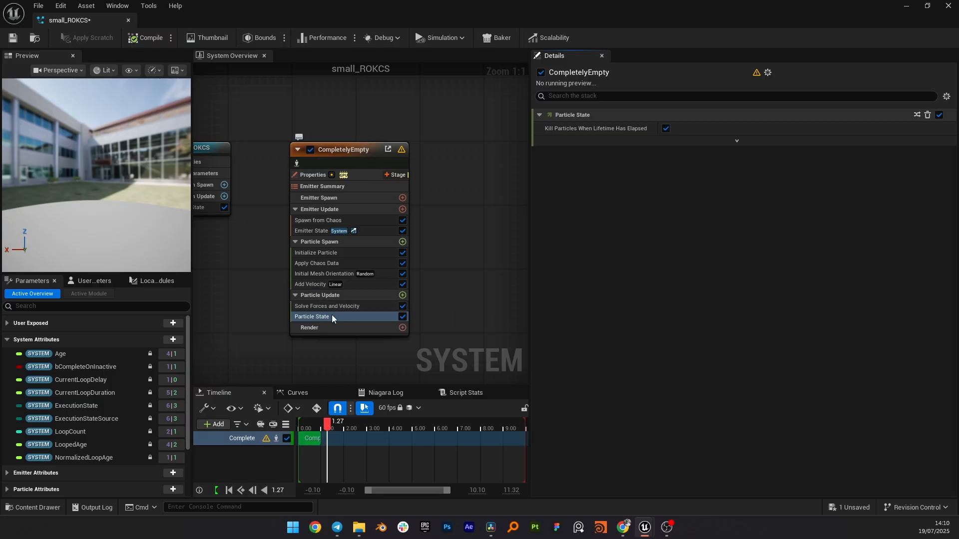
left_click(408, 295)
type("gravity")
key("Return")
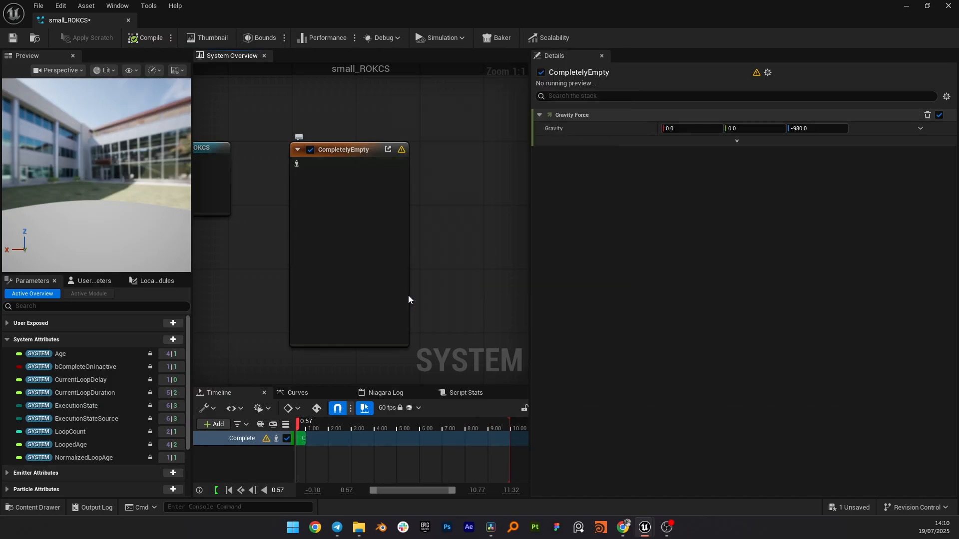
Step: Add a Collision module to the particle update stage
left_click(402, 295)
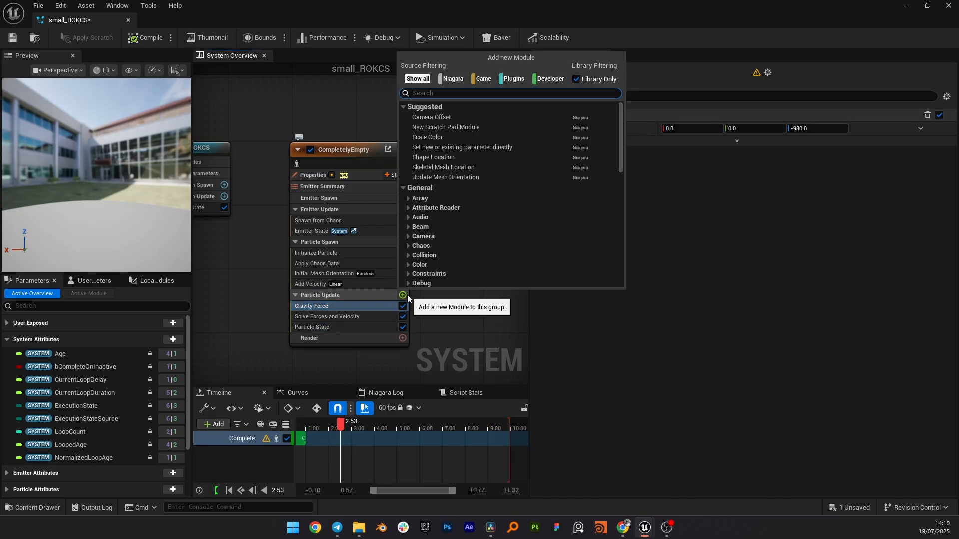
type("collision")
key("Return")
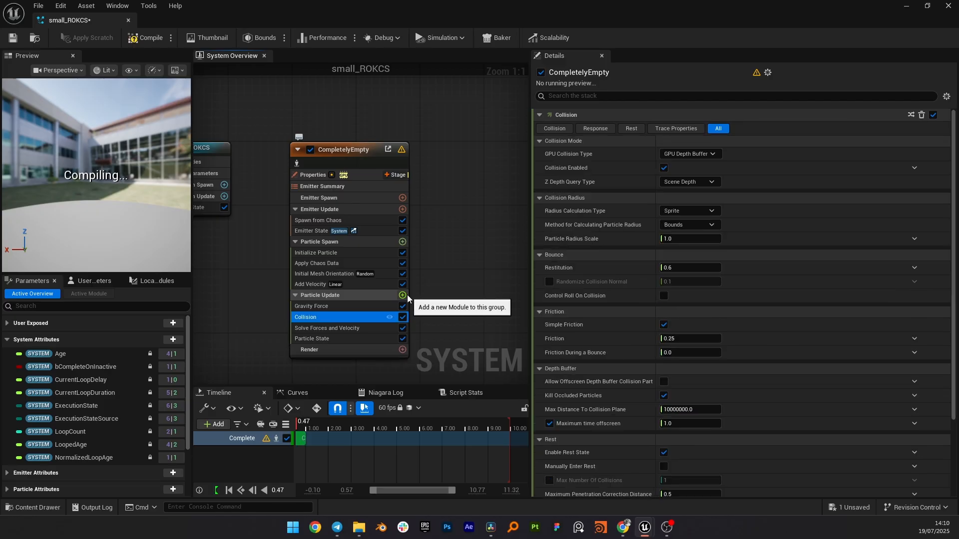
Step: Add a Mesh Renderer to the emitter's render stage
left_click(402, 350)
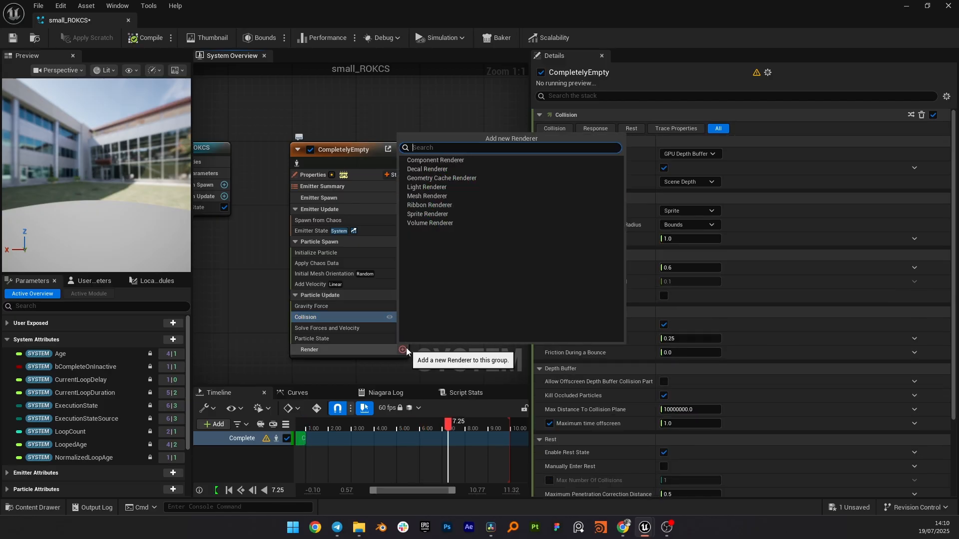
type("mesh")
key("Return")
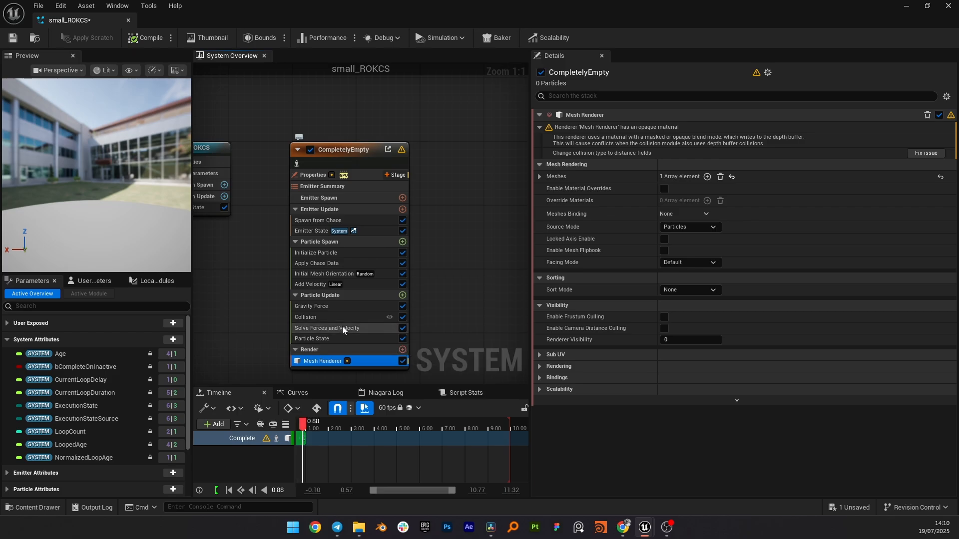
Step: Assign the S_Small_Granite_Rock static mesh to the Mesh Renderer and save the system
left_click_drag(85, 21, 339, 108)
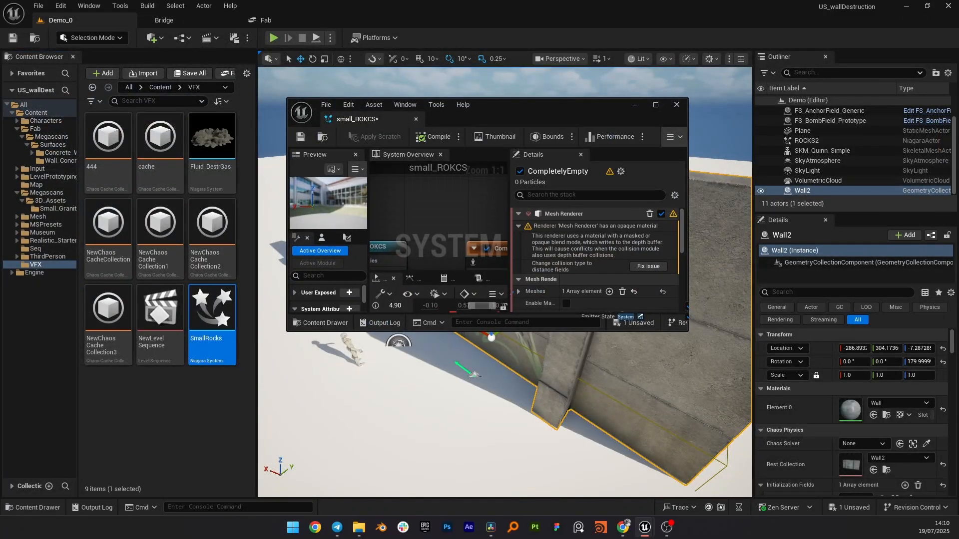
left_click(58, 208)
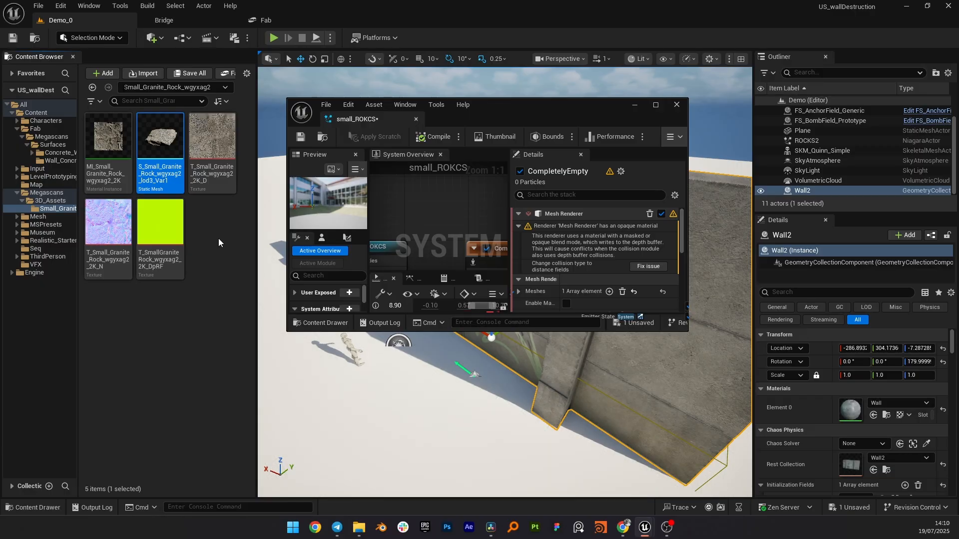
left_click_drag(481, 110, 509, 111)
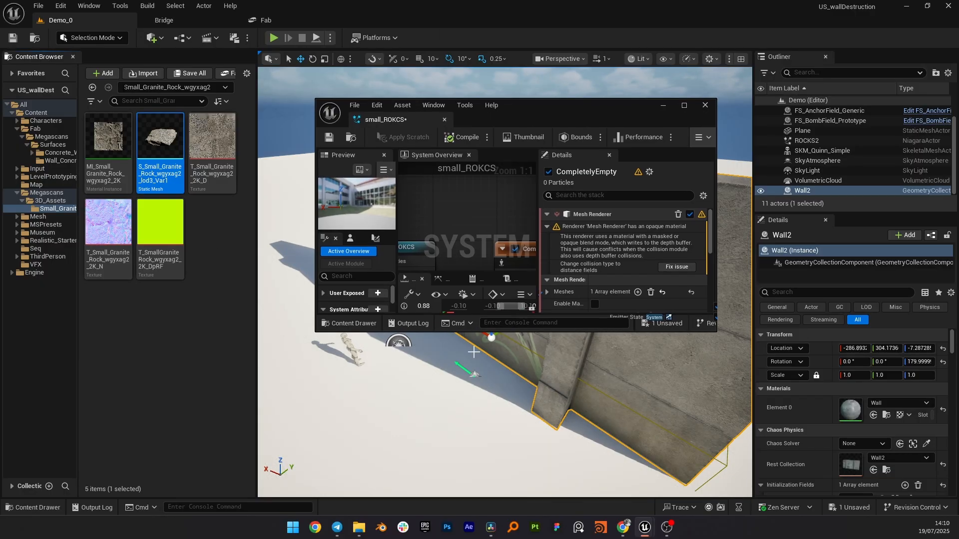
left_click(547, 237)
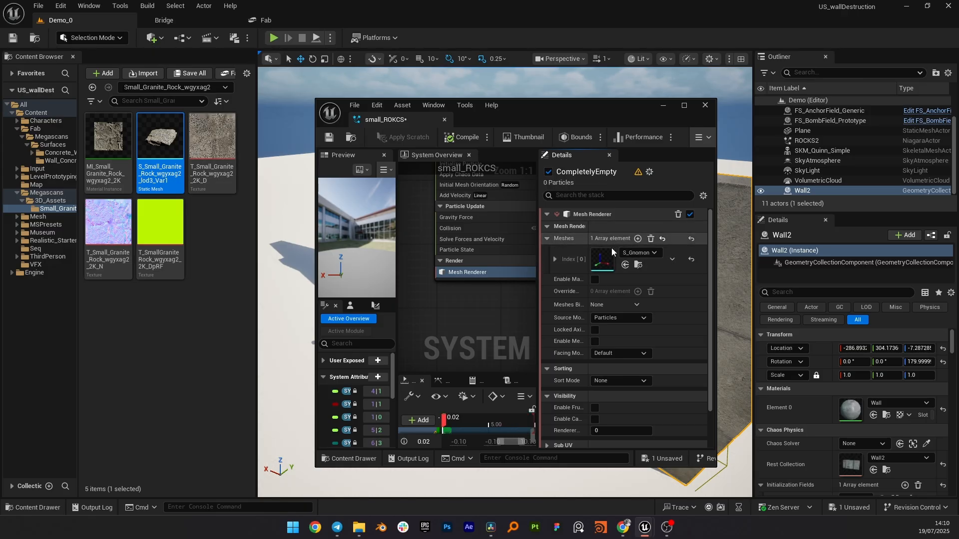
left_click(625, 265)
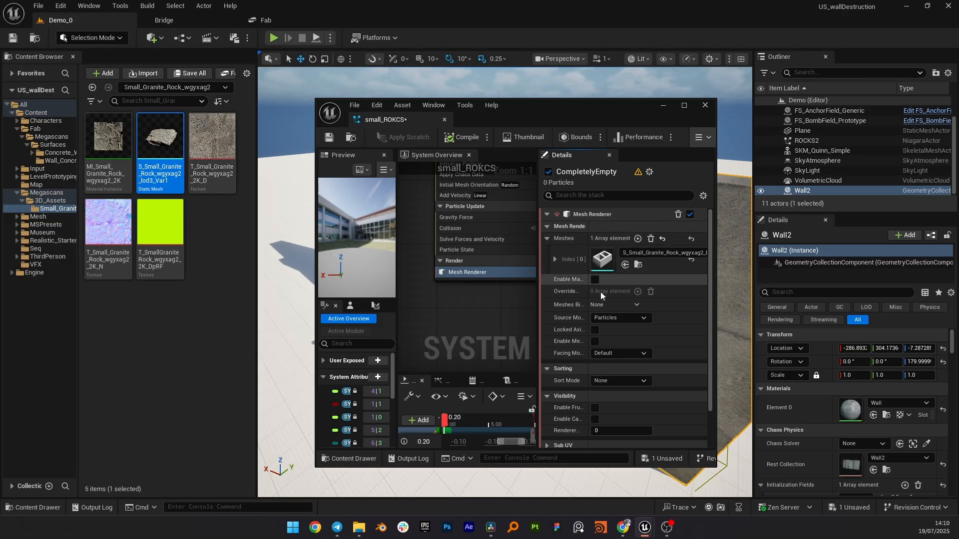
left_click(330, 142)
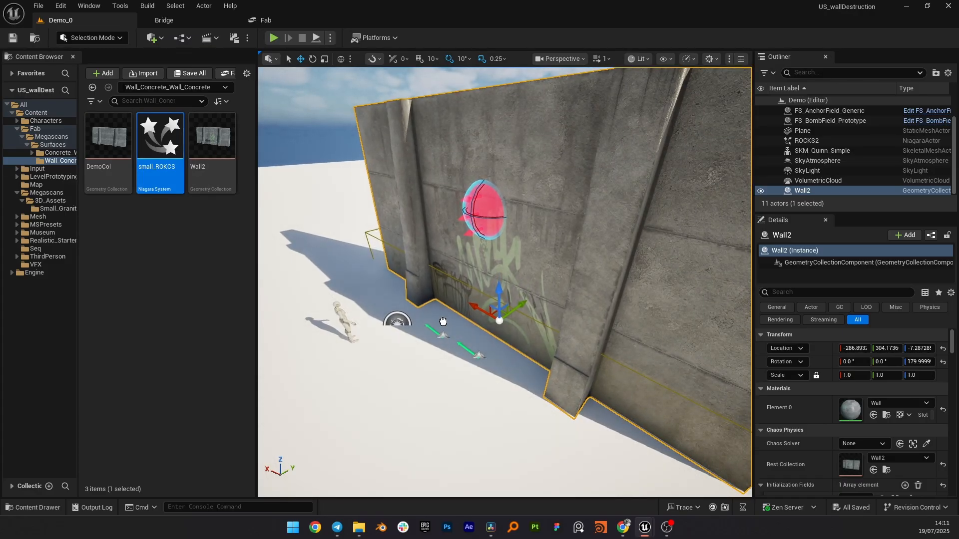
Step: Place the small_ROKCS Niagara system in the level at the base of the wall
left_click_drag(461, 318, 458, 300)
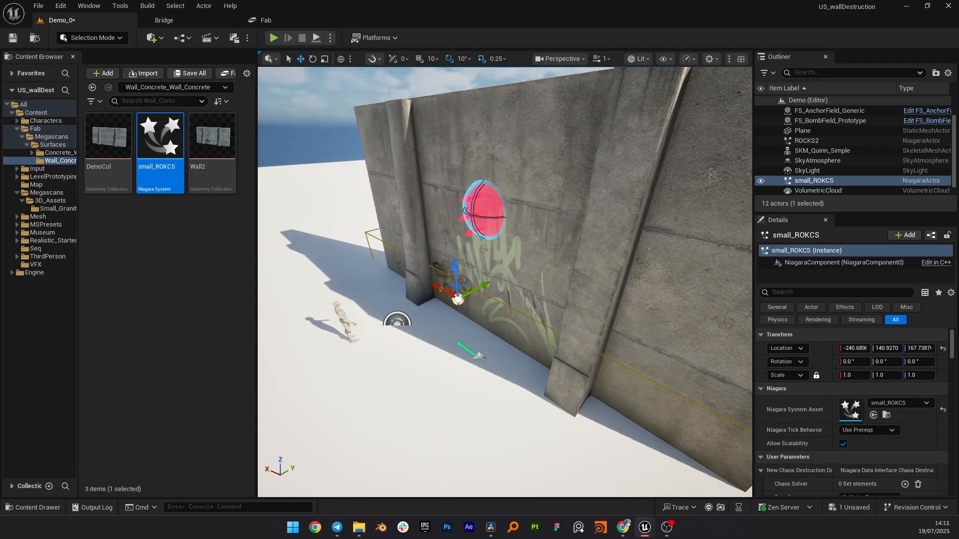
key("w")
Step: Select the wall and enable Notify Breaks in its Chaos Physics events
right_click_drag(568, 306, 568, 306)
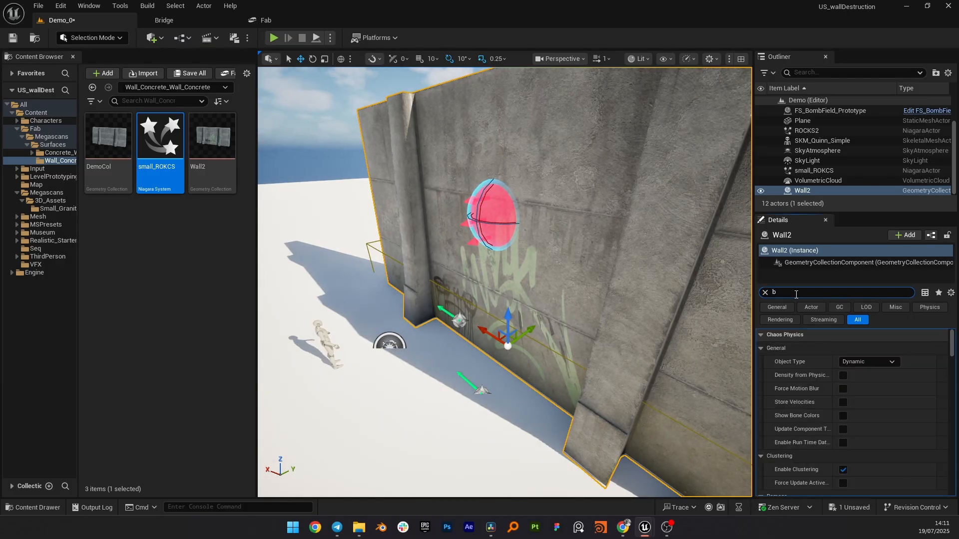
type("aks")
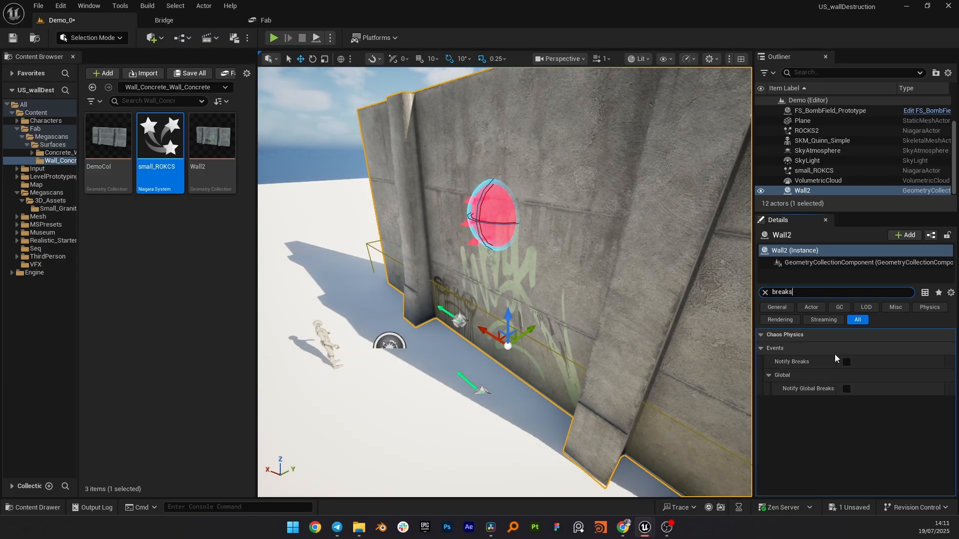
left_click(846, 362)
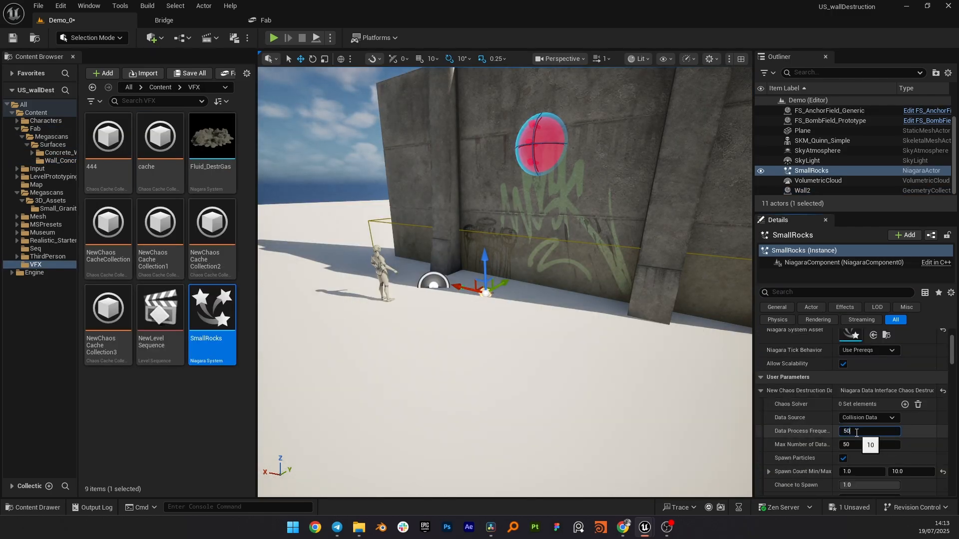
Step: Set the SmallRocks actor's Data Process Frequency to 50 and Max Number of Data to 100
key("Return")
left_click(857, 444)
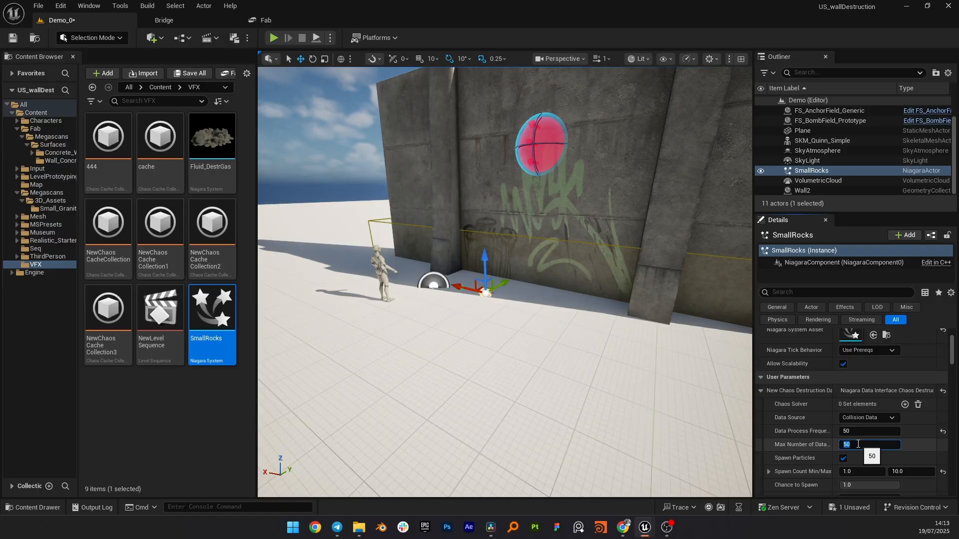
type("100")
key("Return")
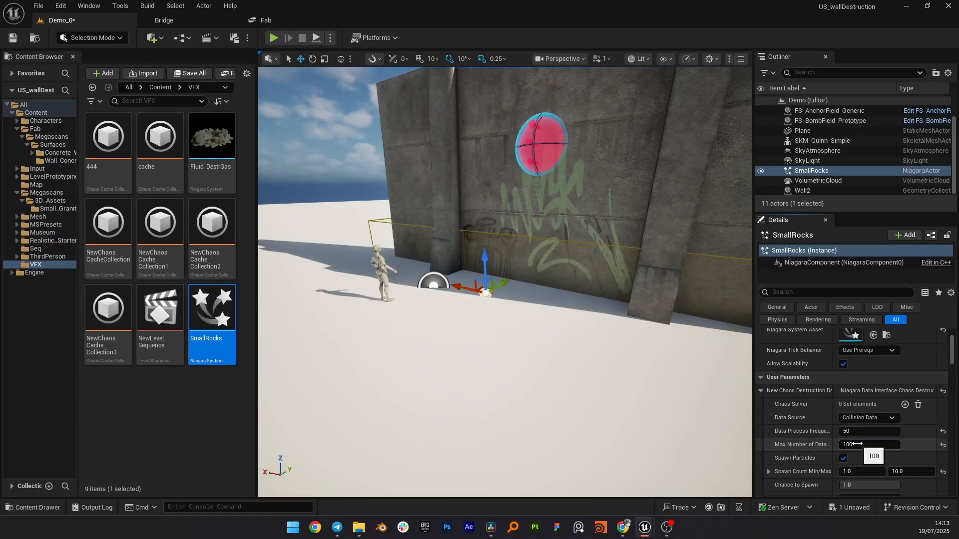
Step: Play in the editor to test the wall destruction and debris, then stop
key("alt+p")
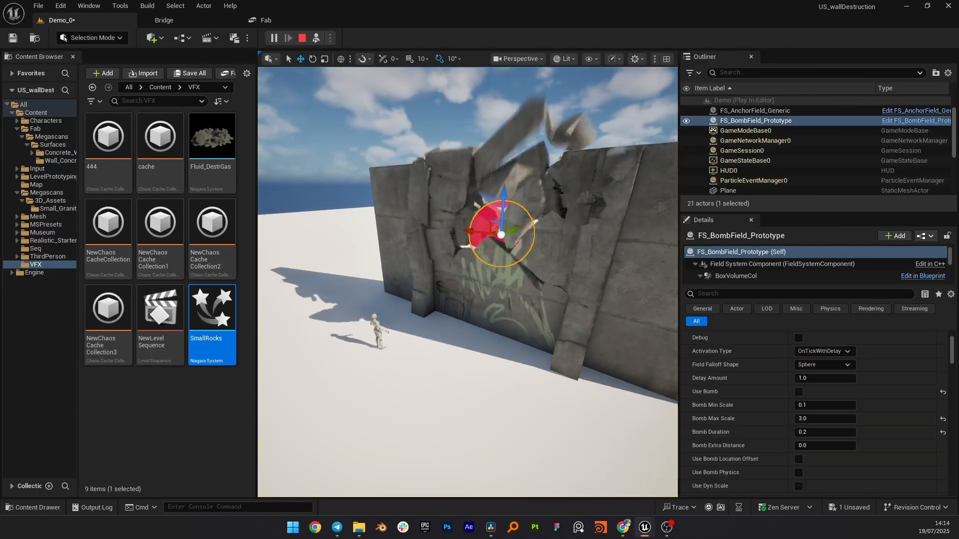
right_click_drag(467, 283, 497, 283)
key("Escape")
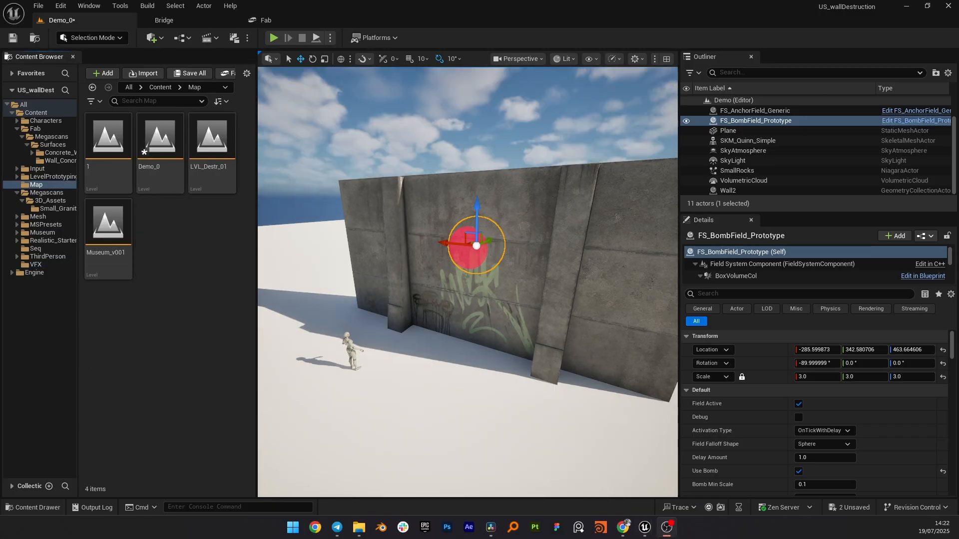
Step: Create a new Niagara system in the Map folder from the Grid3D_Gas_DustExplosion template
right_click(183, 238)
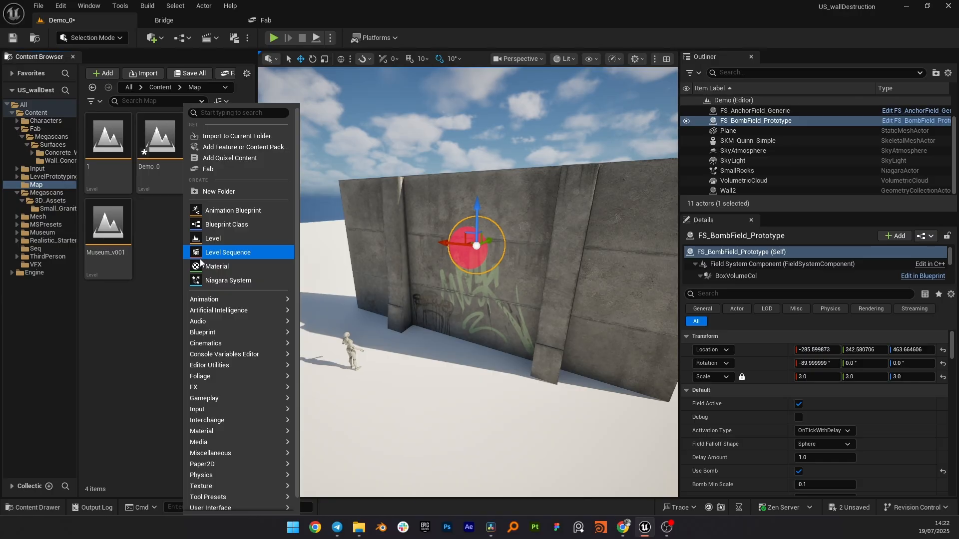
left_click(208, 281)
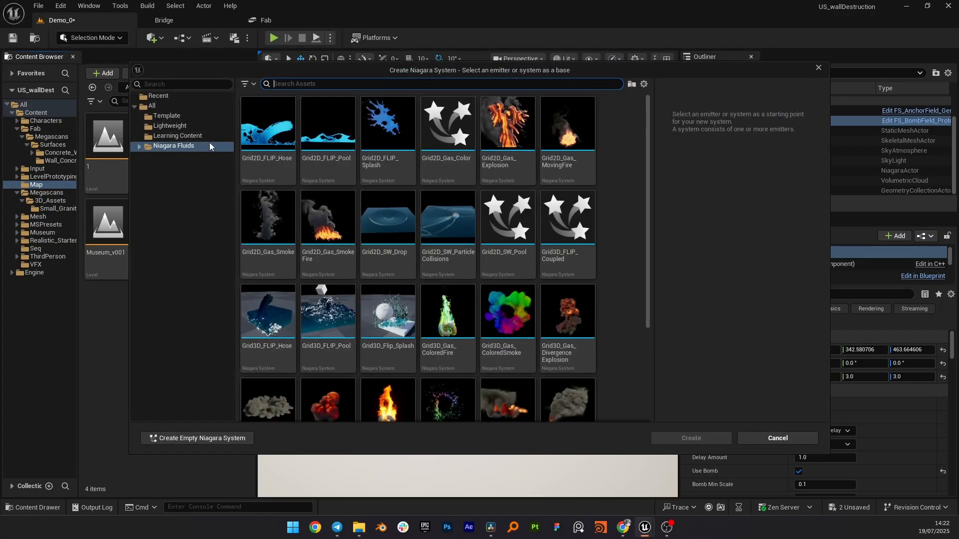
scroll(389, 168, "down", 5)
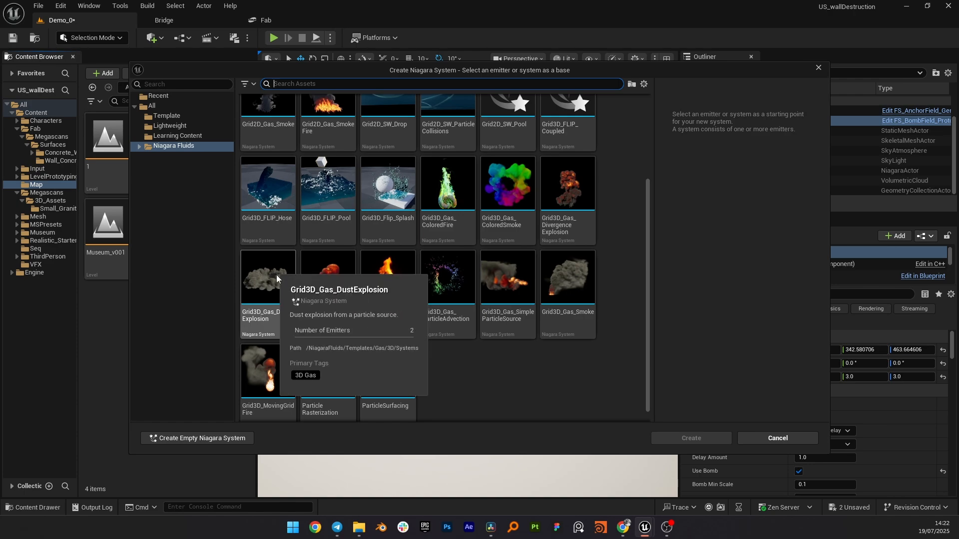
left_click(278, 275)
key("Escape")
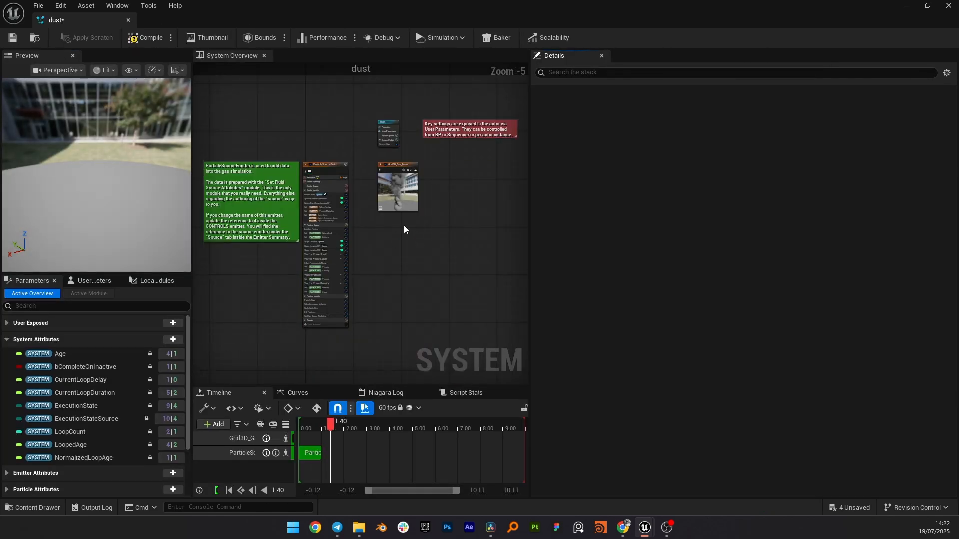
Step: Disable the ParticleSourceEmitter in the dust system
scroll(377, 195, "up", 4)
right_click_drag(302, 115, 401, 159)
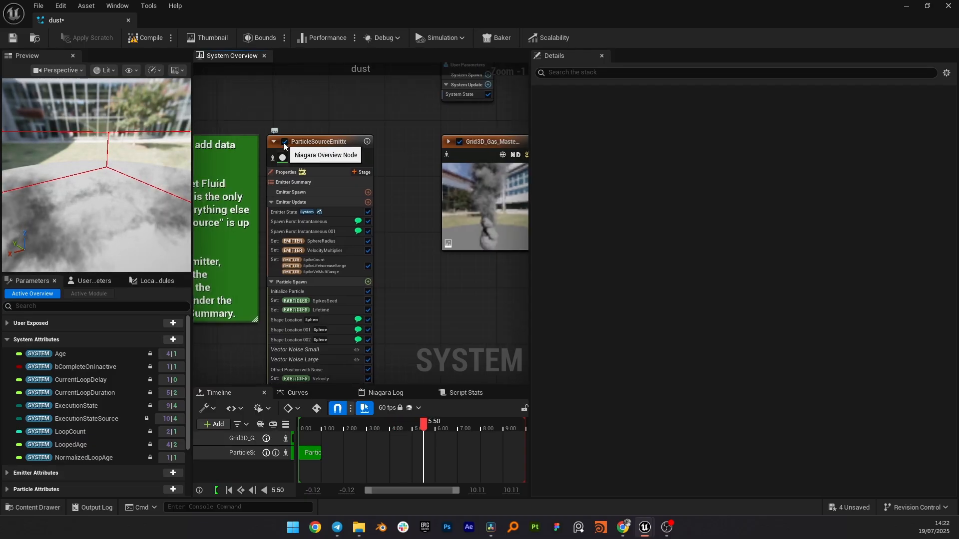
left_click(286, 144)
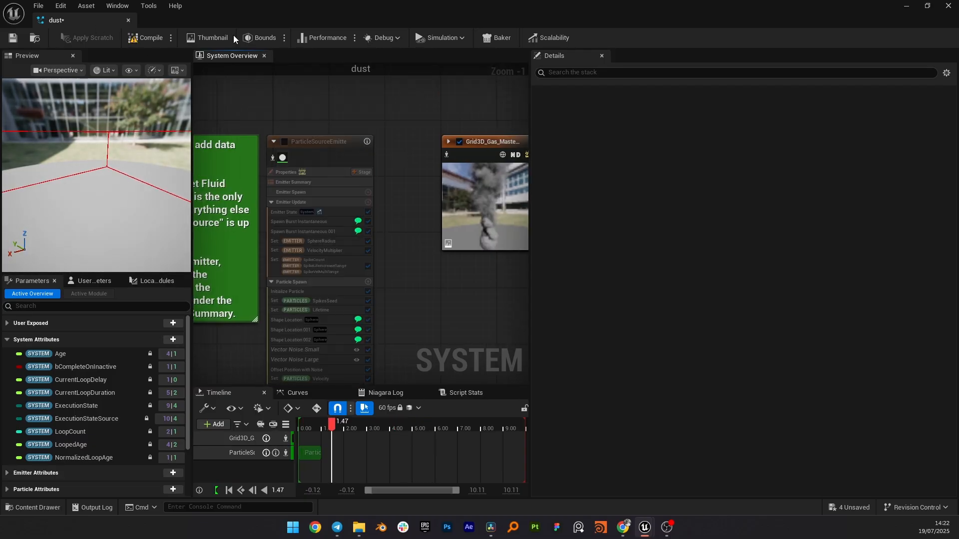
Step: Open the SmallRocks Niagara system from the VFX folder and select its CompletelyEmpty emitter
left_click_drag(280, 7, 469, 96)
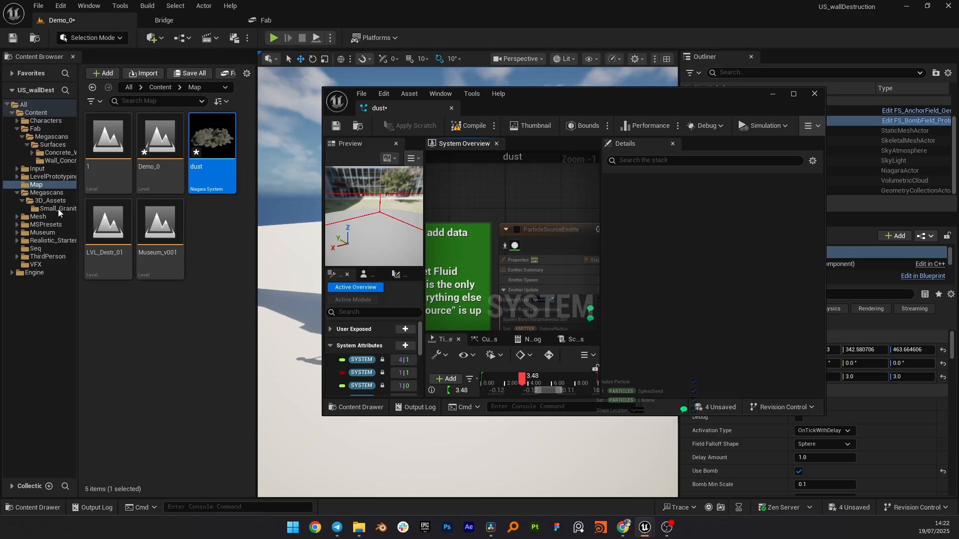
left_click(40, 265)
left_click(206, 324)
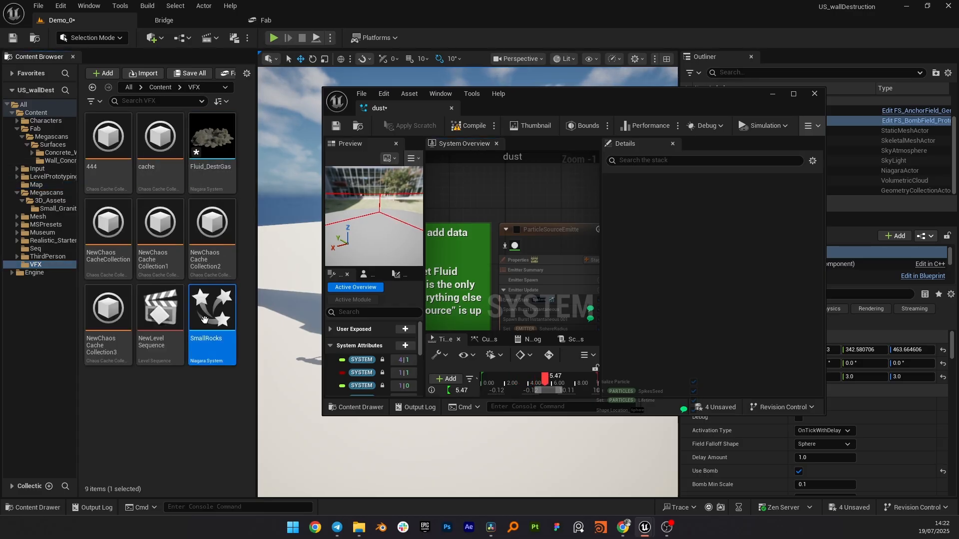
double_click(206, 323)
left_click(544, 181)
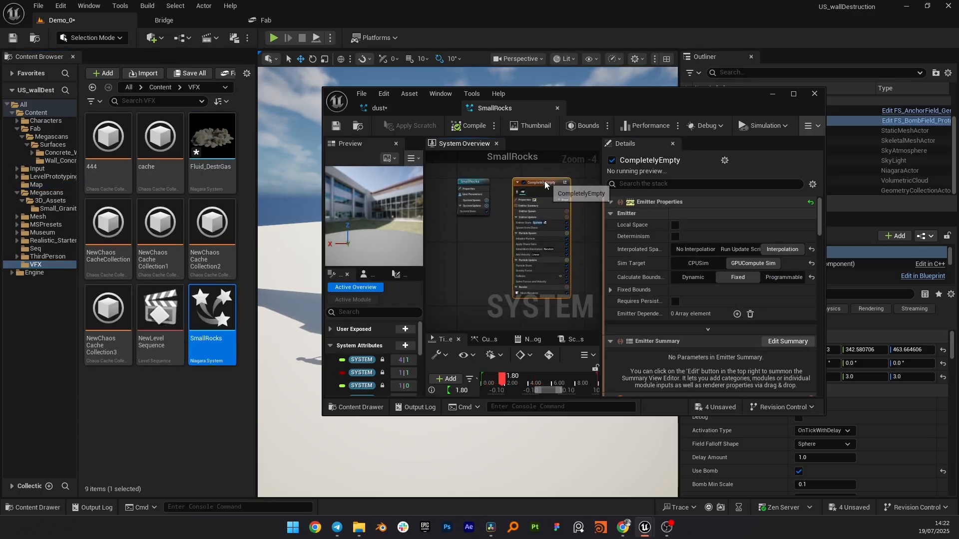
left_click_drag(535, 181, 544, 184)
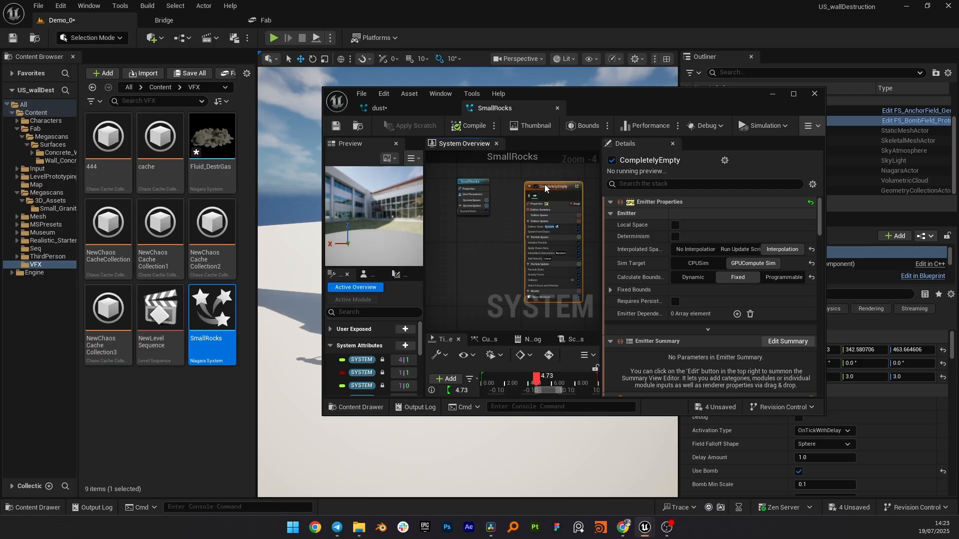
Step: Copy the CompletelyEmpty emitter from the SmallRocks system into the dust Niagara system
left_click(410, 108)
left_click(542, 107)
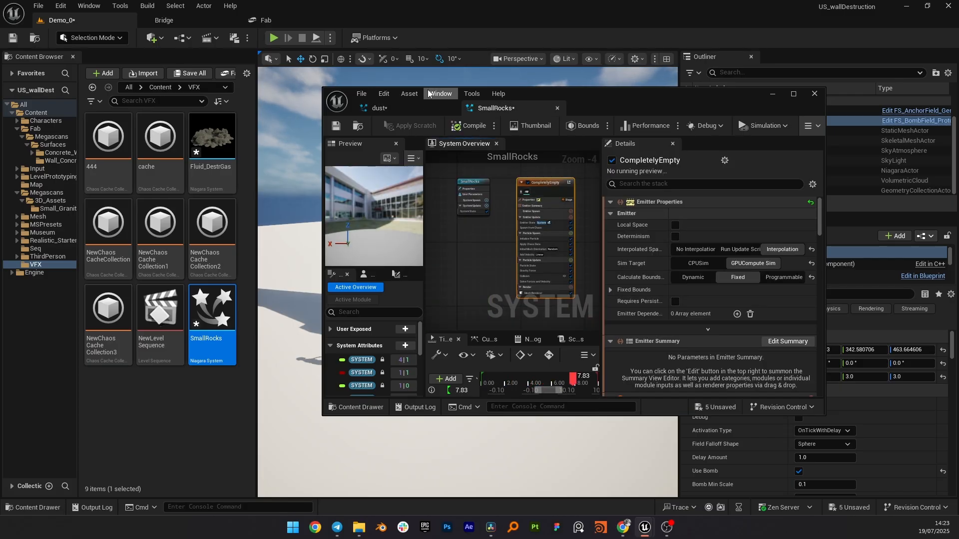
left_click(417, 106)
double_click(596, 94)
scroll(424, 209, "up", 1)
left_click(378, 238)
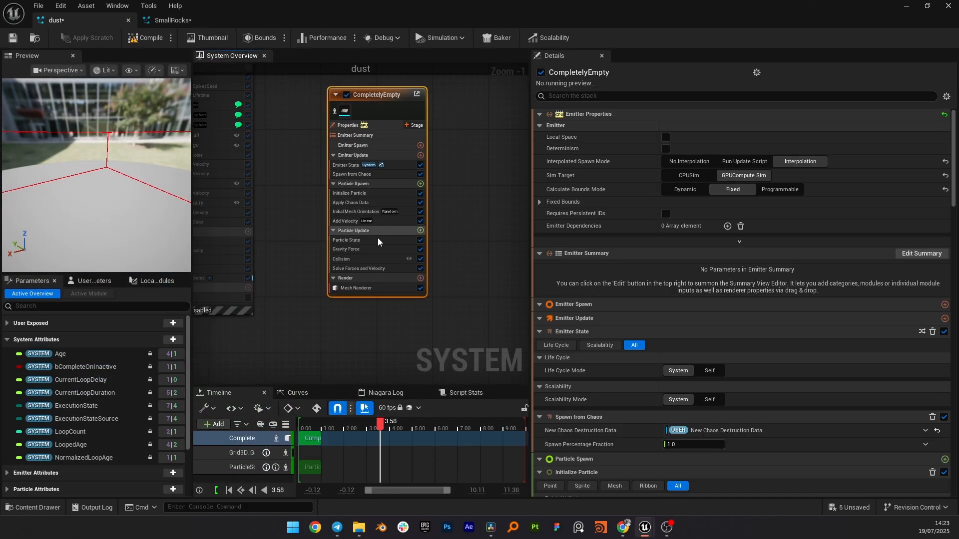
Step: Add a Sprite Renderer to the CompletelyEmpty emitter in the dust system
left_click(424, 280)
type("sp")
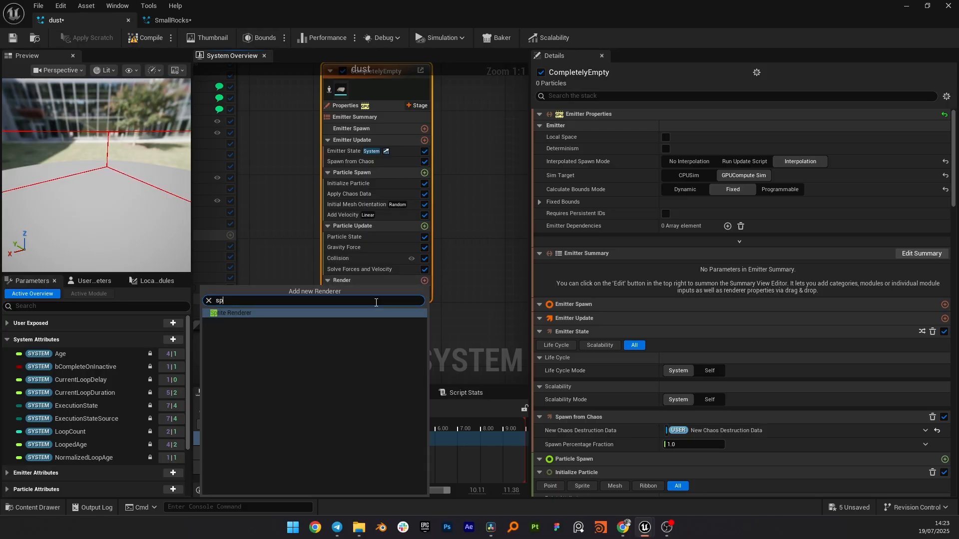
key("Escape")
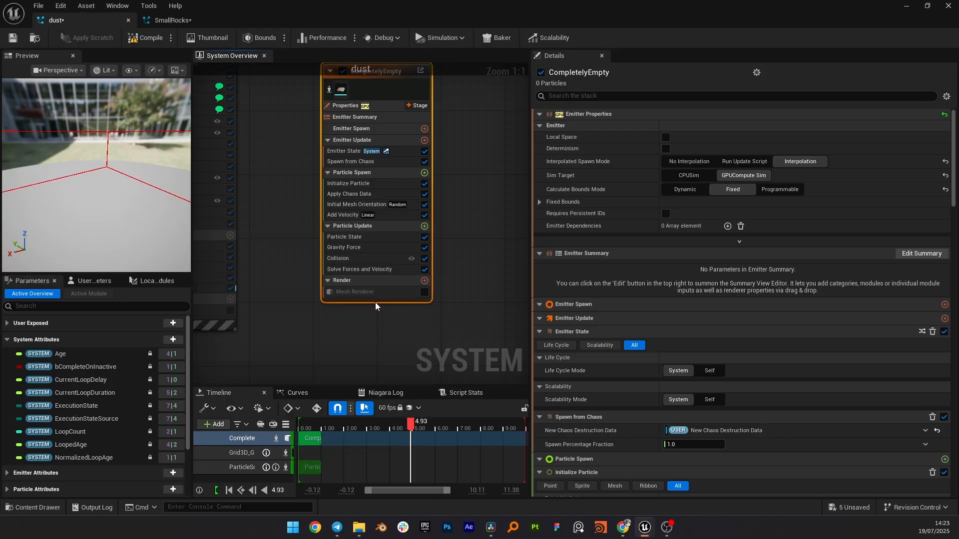
Step: In the emitter's Initialize Particle module, set Mesh Scale Mode to Unset and Sprite Size Mode to Random Uniform
left_click(350, 185)
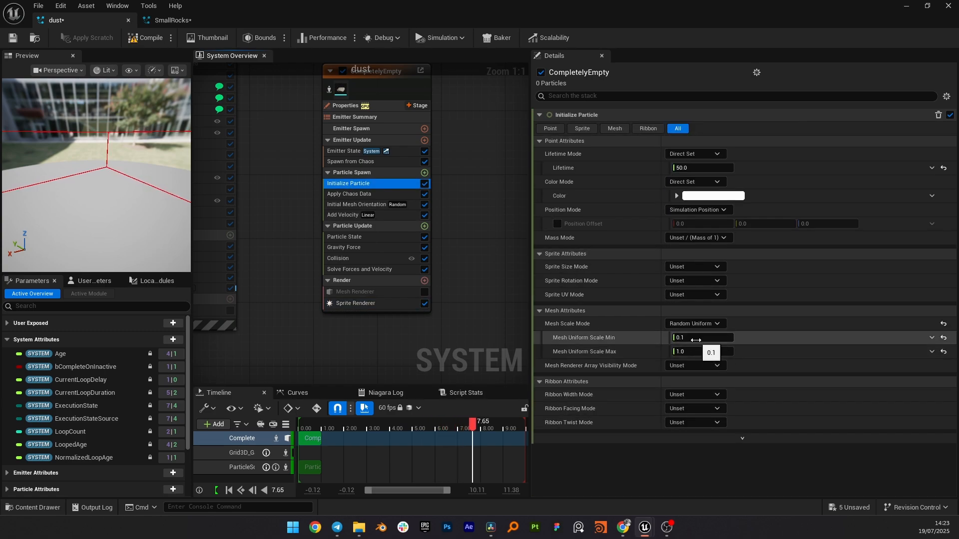
left_click(694, 324)
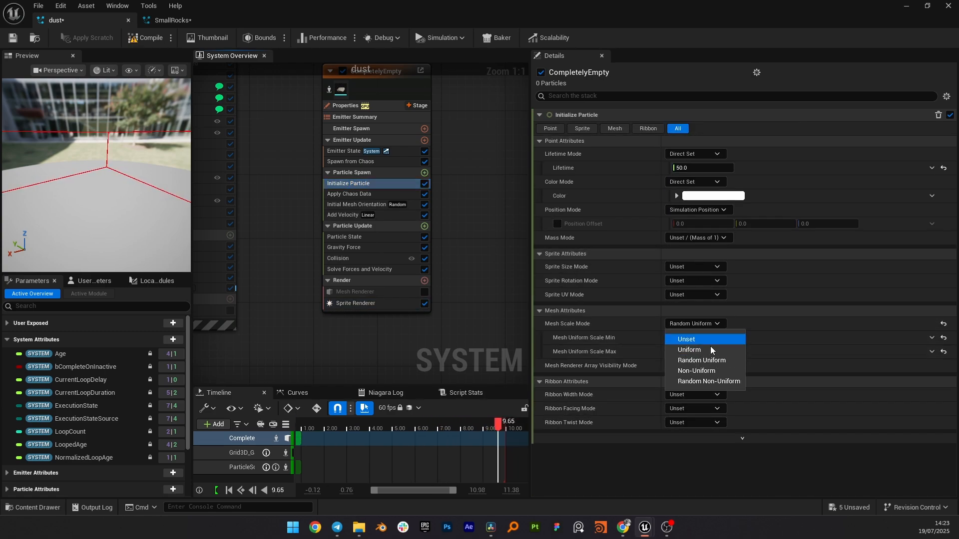
left_click(701, 360)
left_click(694, 338)
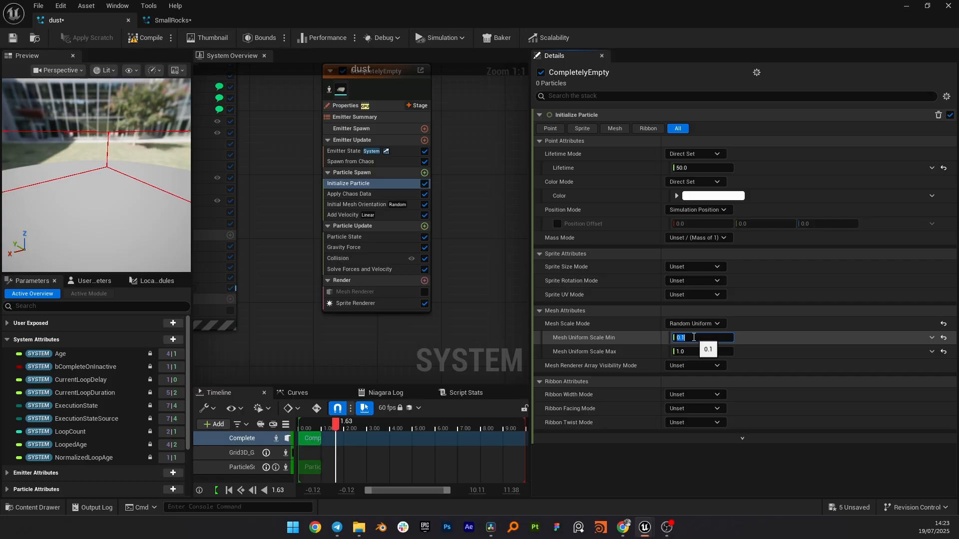
left_click(694, 323)
left_click(689, 339)
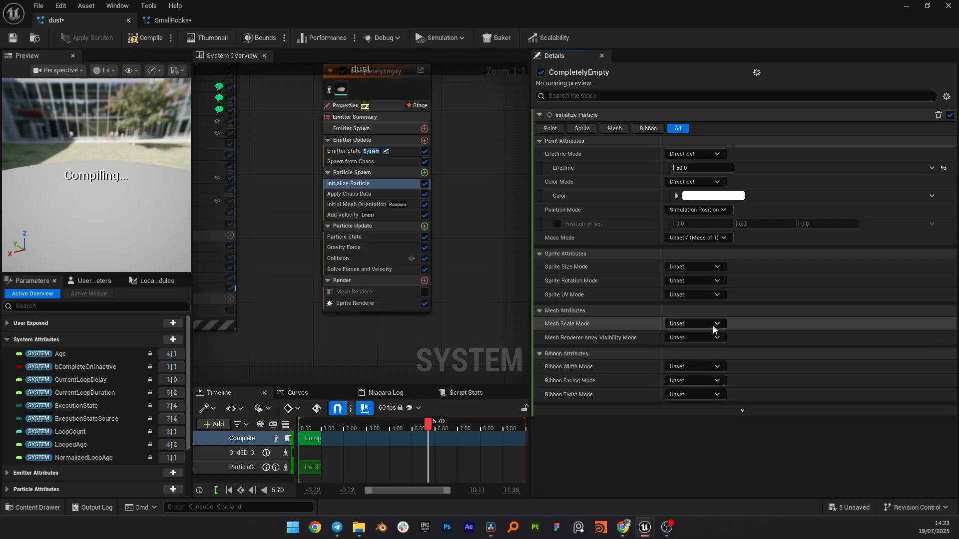
left_click(711, 324)
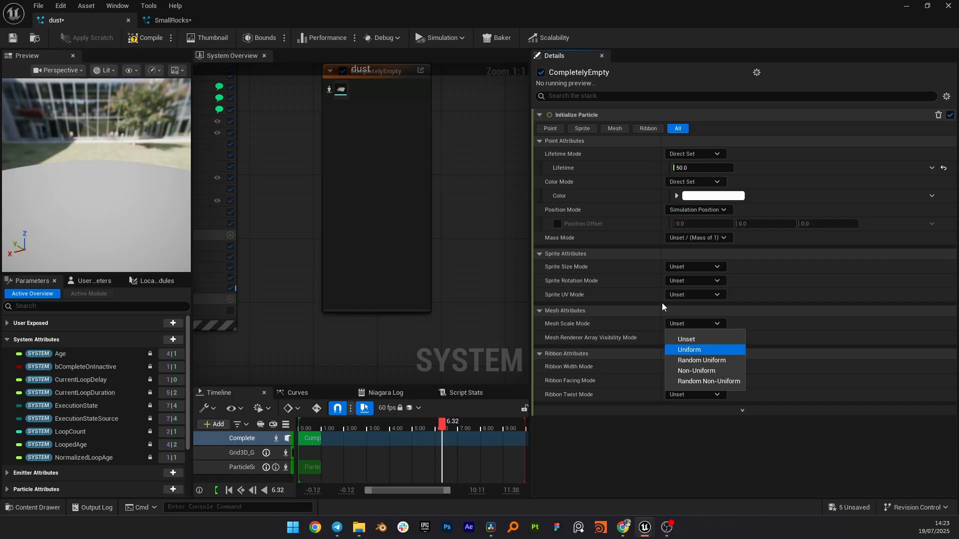
left_click(698, 267)
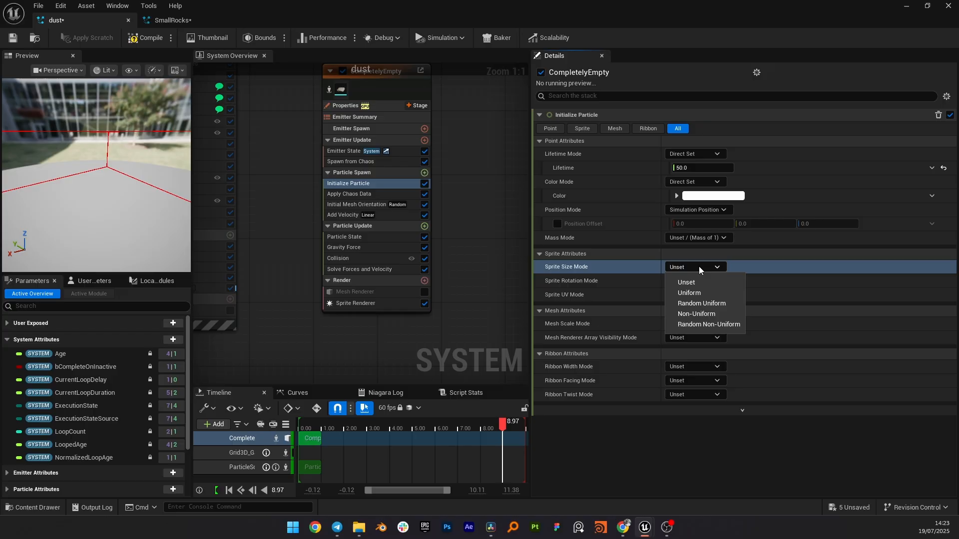
left_click(701, 303)
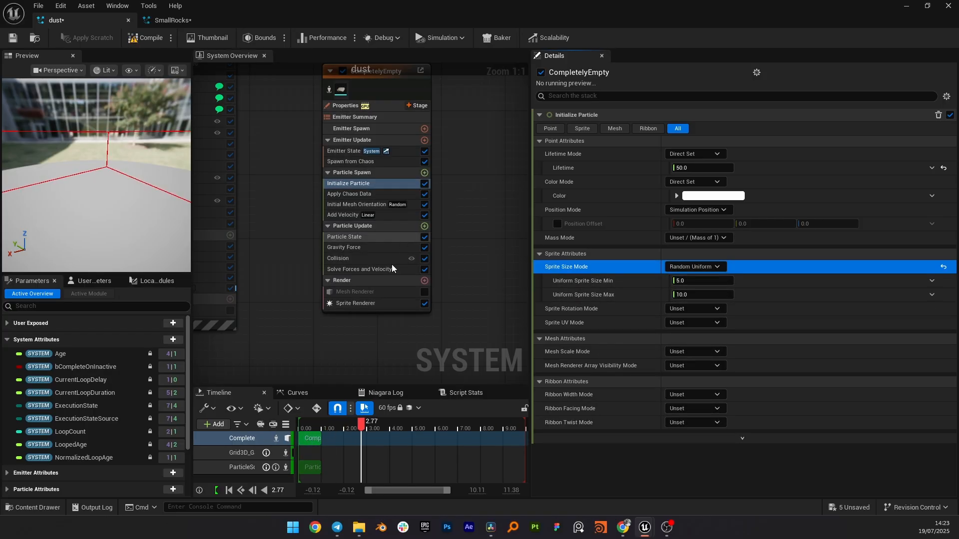
Step: Rearrange the emitter nodes in the dust system overview and select the Grid3D_Gas_Master emitter
right_click_drag(439, 213, 431, 265)
right_click_drag(443, 122, 437, 344)
left_click(359, 172)
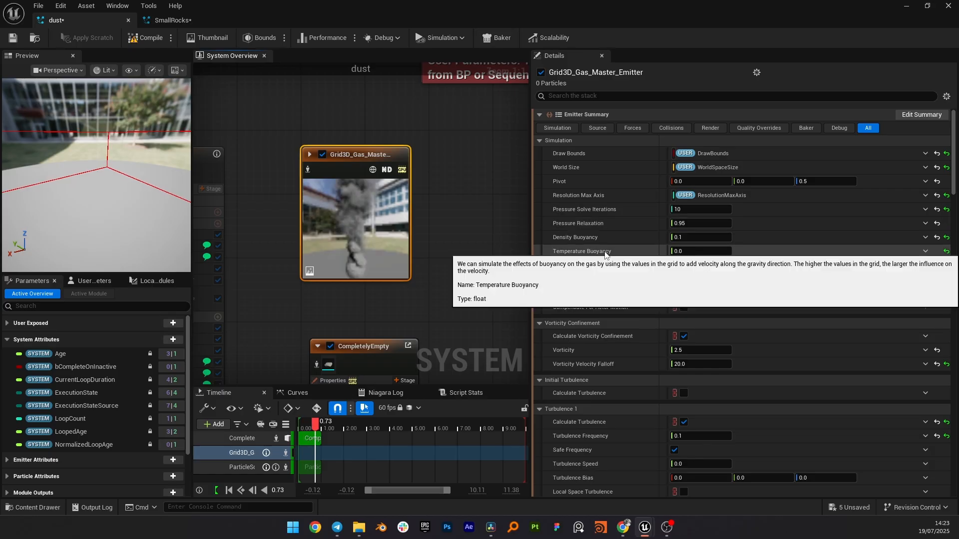
scroll(601, 250, "down", 3)
left_click_drag(358, 155, 374, 172)
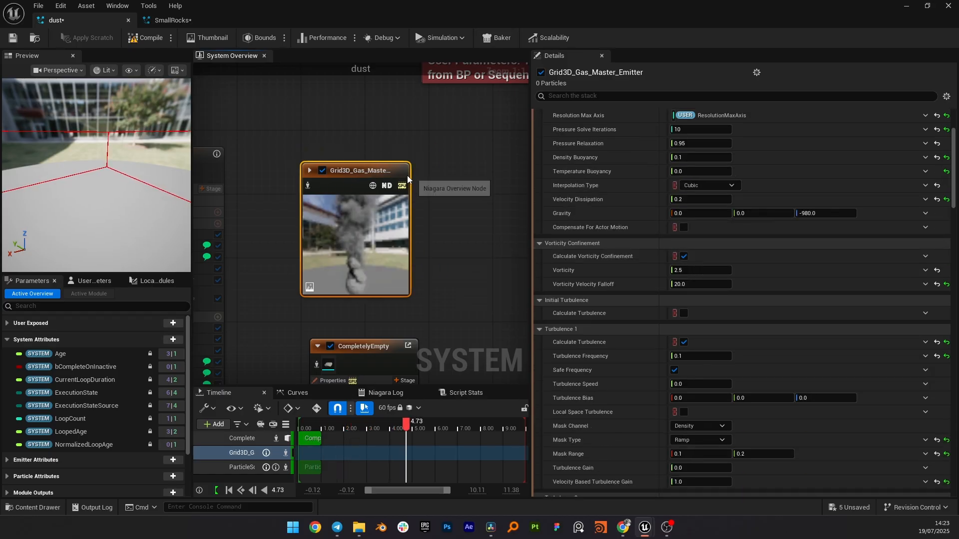
Step: Set the gas emitter's Particle Reader Emitter Binding to the CompletelyEmpty emitter
scroll(682, 255, "down", 3)
scroll(682, 253, "down", 10)
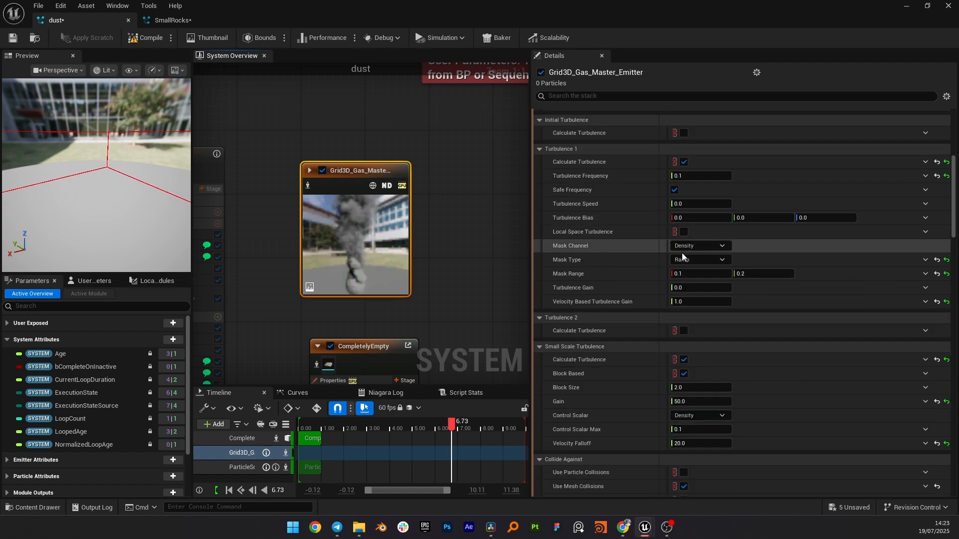
scroll(681, 256, "down", 4)
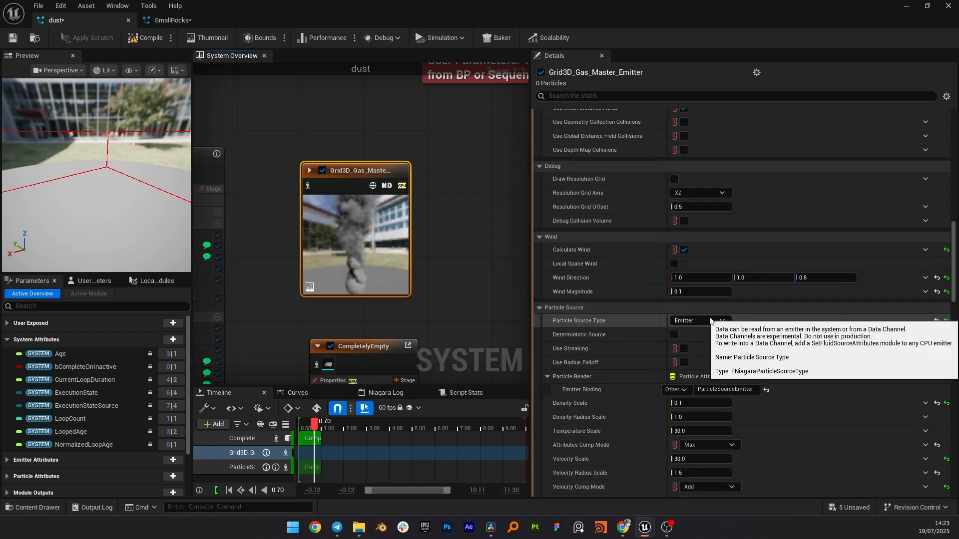
scroll(749, 340, "down", 2)
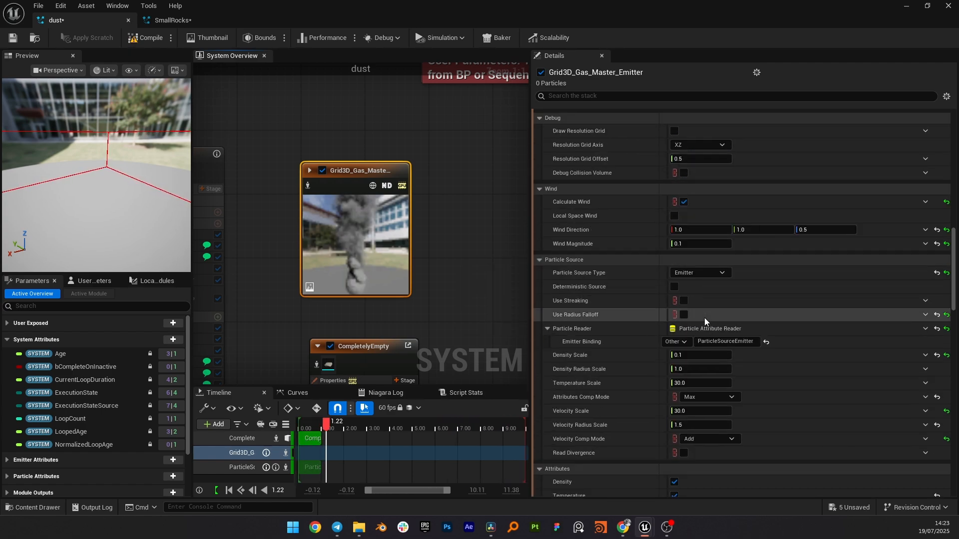
left_click(765, 344)
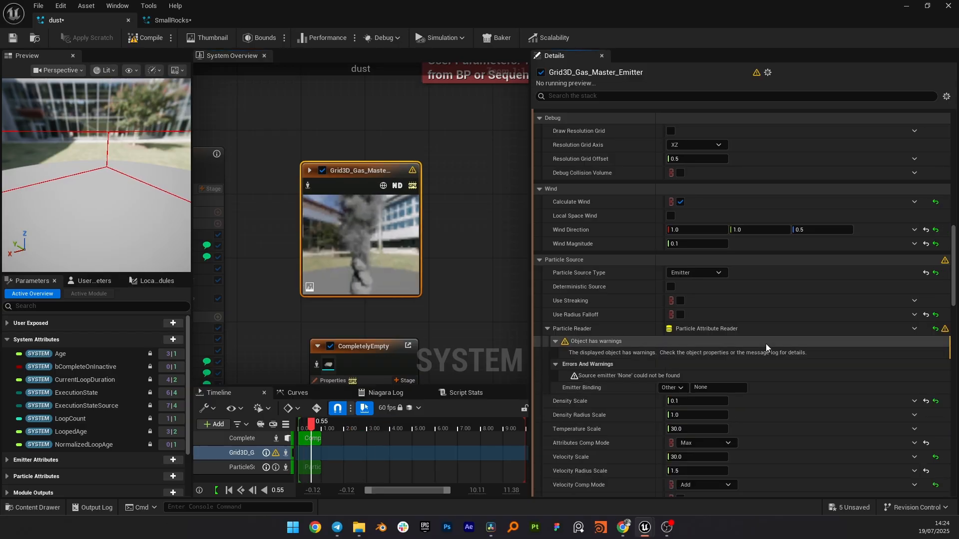
left_click(718, 389)
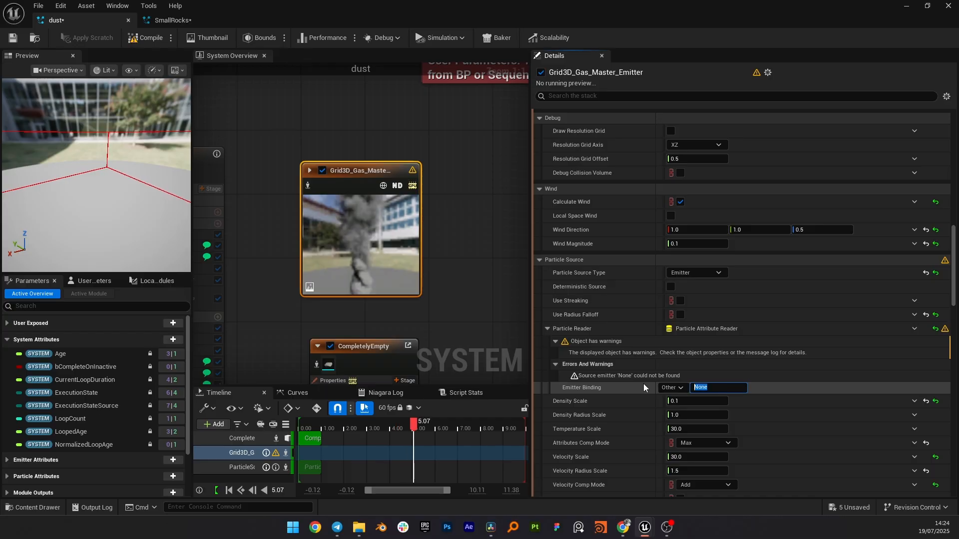
type("empl")
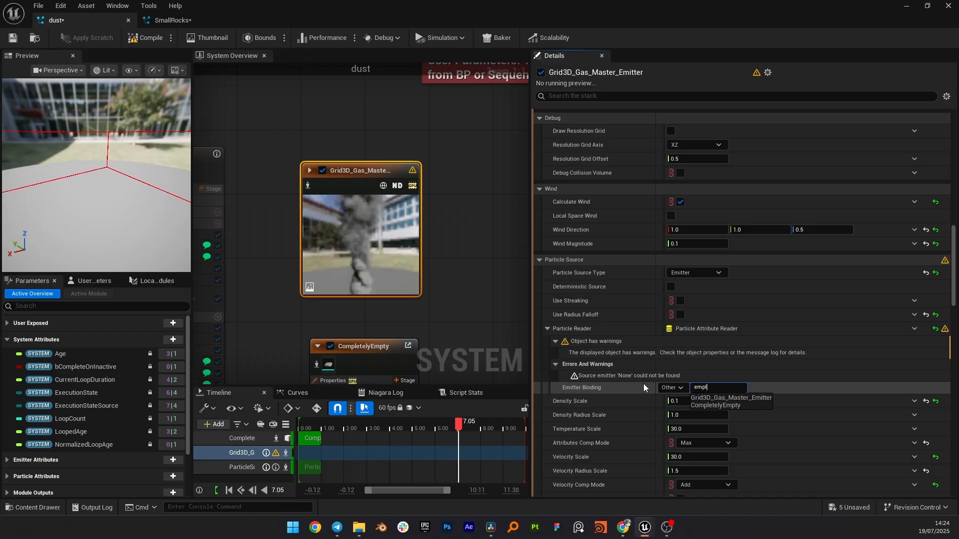
left_click(735, 406)
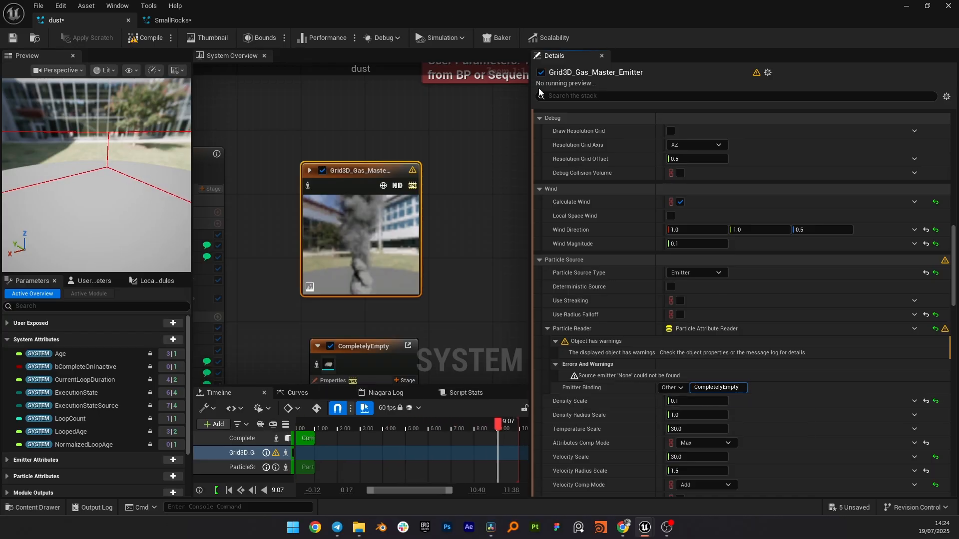
key("Return")
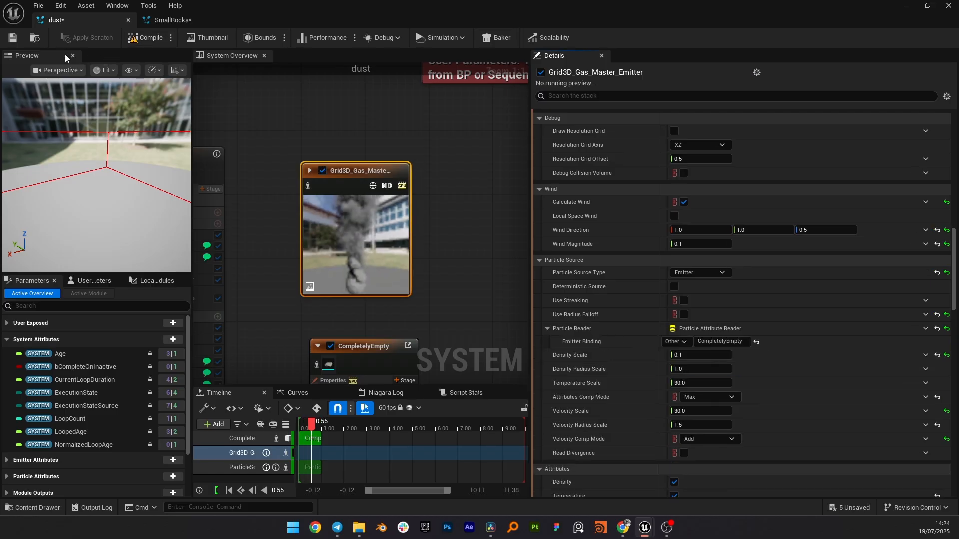
Step: Place the Fluid_DestrGas system in the level at the base of the wall
left_click(129, 43)
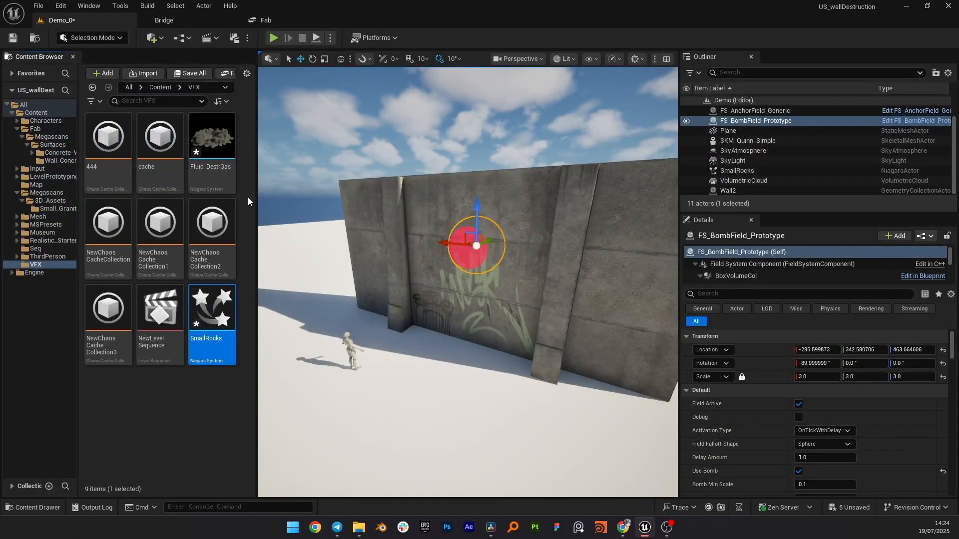
left_click_drag(217, 141, 460, 331)
key("s")
right_click_drag(489, 308, 482, 303)
key("d")
key("w")
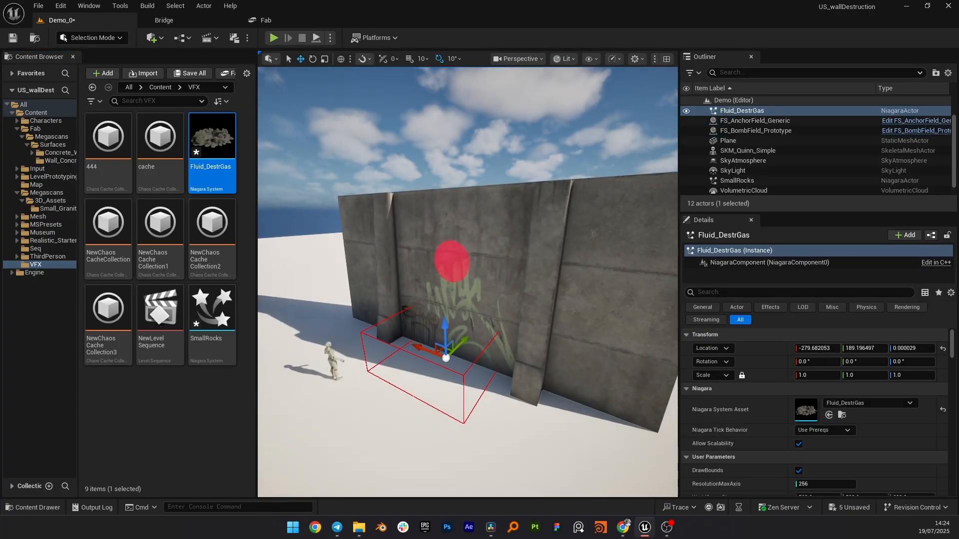
key("g")
key("a")
right_click_drag(537, 341, 536, 341)
scroll(881, 418, "down", 5)
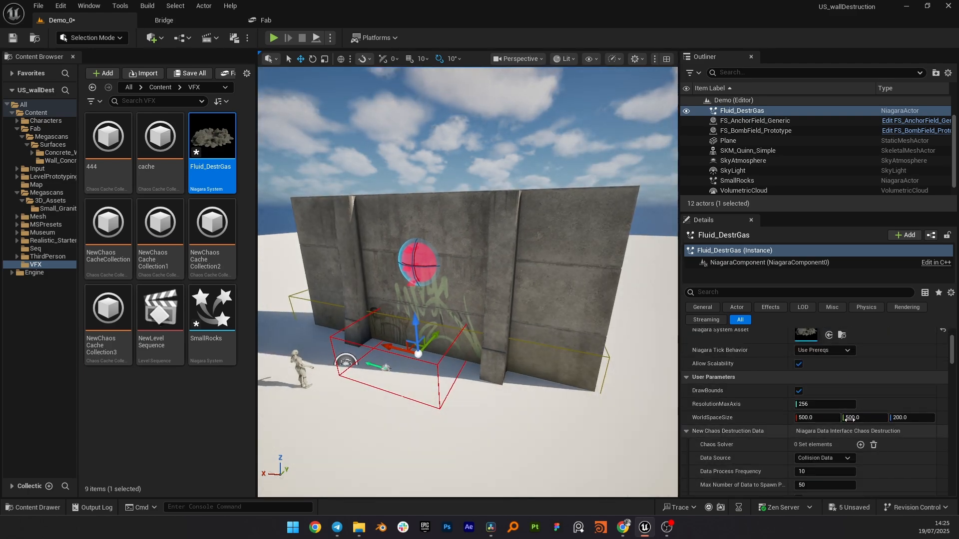
Step: Set the dust actor's WorldSpaceSize to about 1916 x 1631 x 1500
left_click_drag(819, 418, 857, 417)
right_click_drag(594, 349, 509, 350)
mouse_move(907, 418)
left_mouse_down()
mouse_move(922, 417)
mouse_move(908, 416)
left_mouse_up()
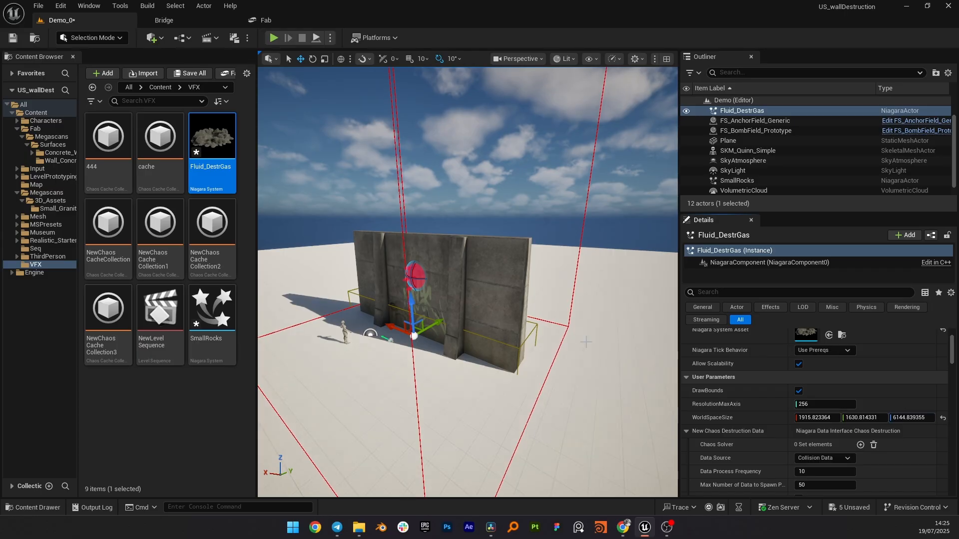
left_click(910, 417)
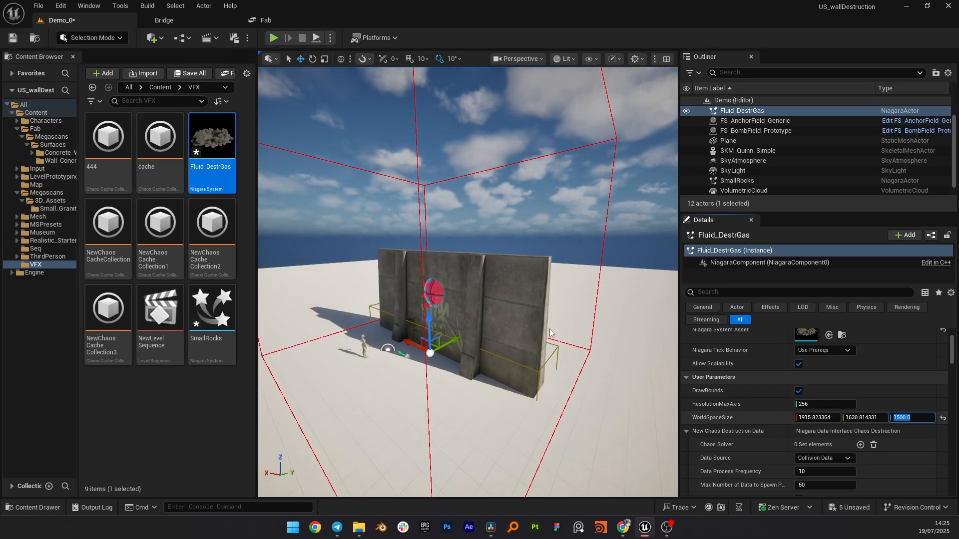
Step: Play in the editor to test the wall destruction with rock debris and dust
key("s")
key("d")
right_click_drag(549, 333, 538, 330)
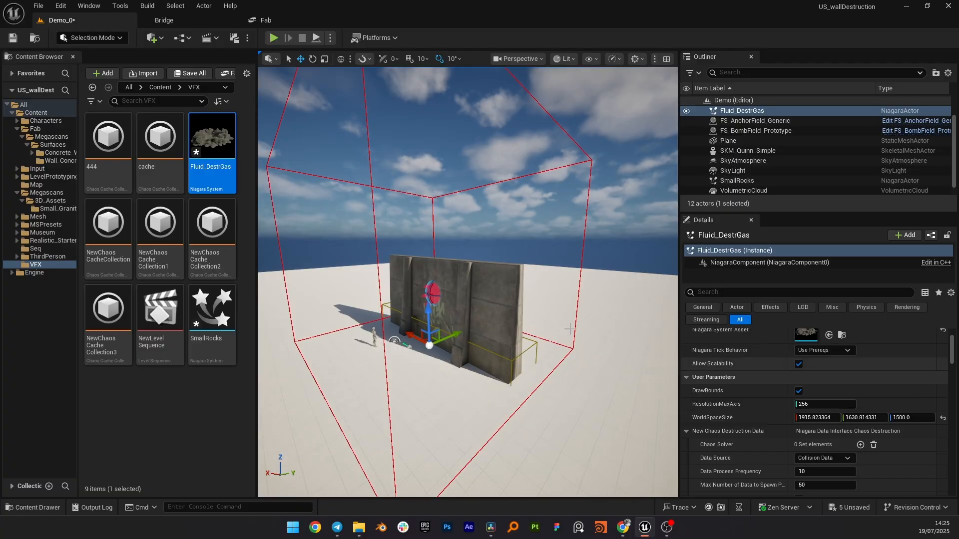
left_click_drag(445, 336, 437, 340)
right_click_drag(438, 340, 414, 337)
key("w")
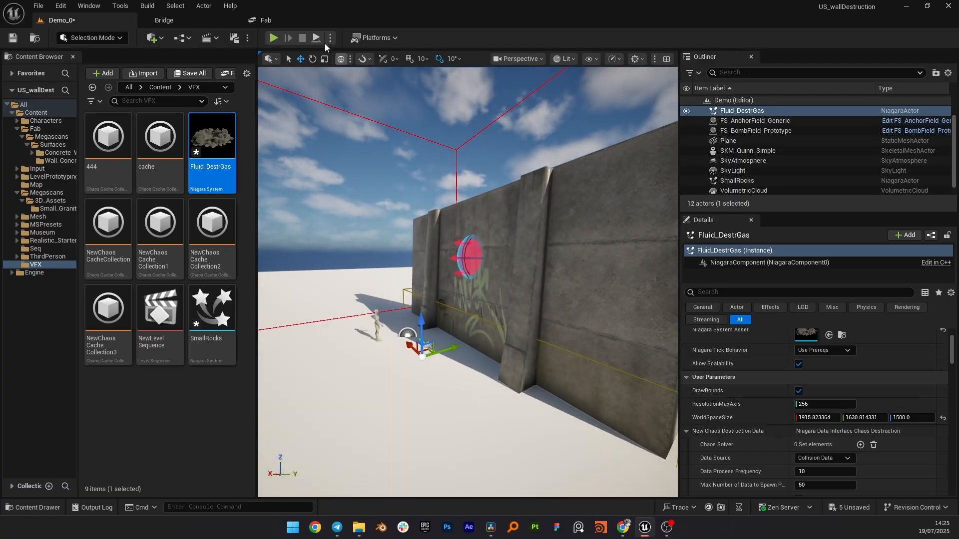
left_click(329, 38)
left_click(370, 139)
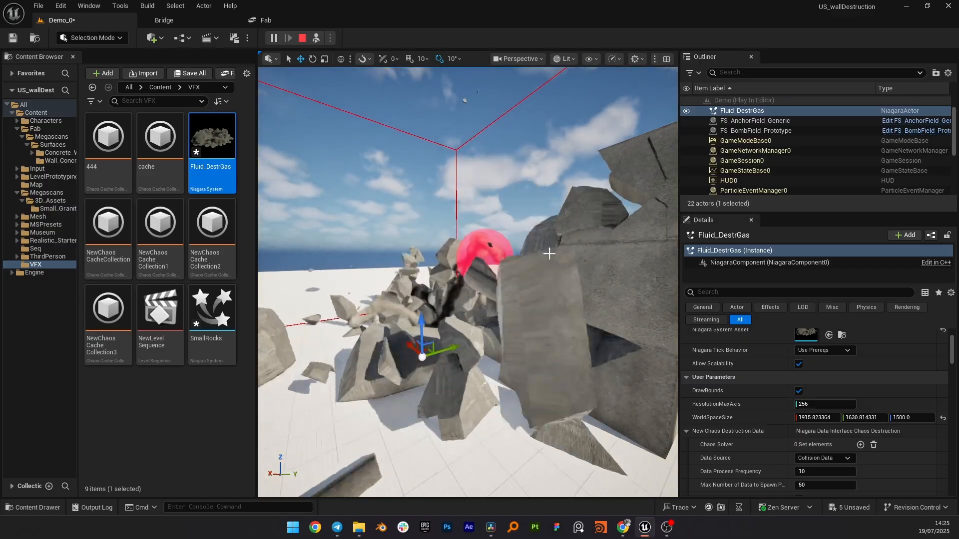
mouse_move(551, 252)
right_mouse_down()
mouse_move(523, 260)
mouse_move(521, 280)
mouse_move(549, 267)
right_mouse_up()
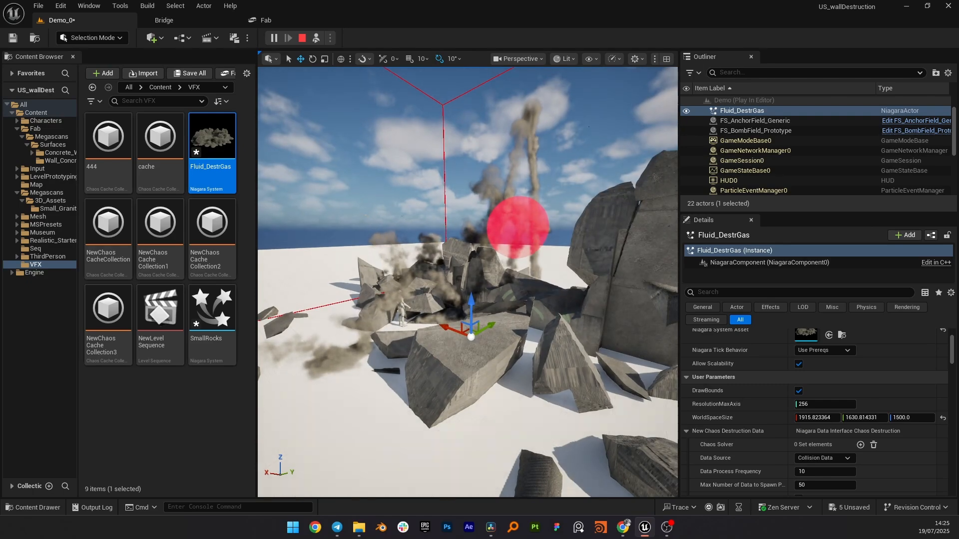